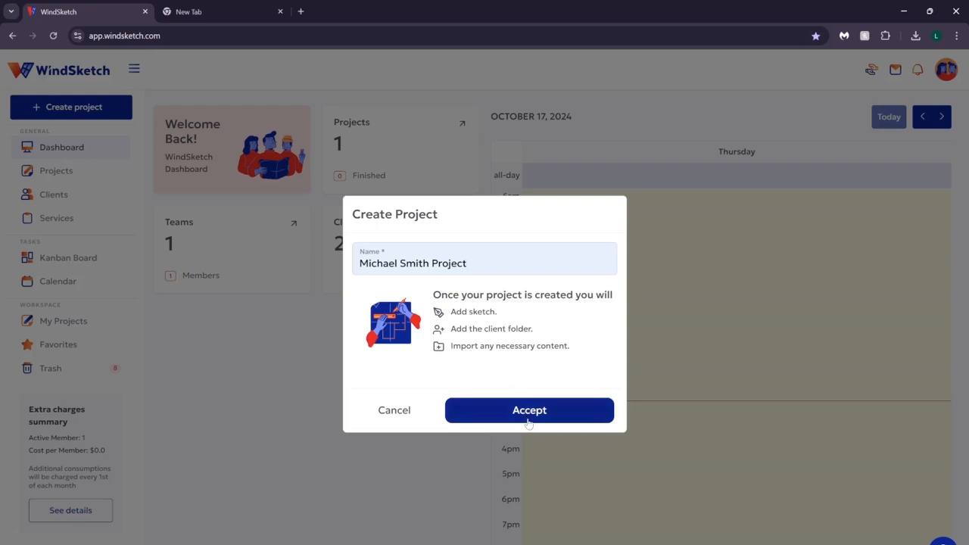
# Create the project under the entered client project name and start its sketch with a blank floor.
pyautogui.click(529, 410)
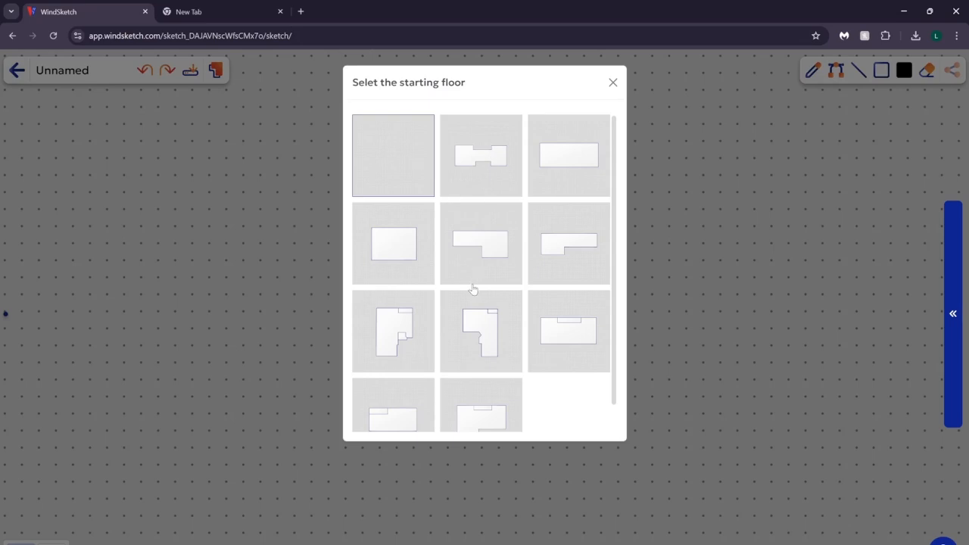
pyautogui.click(400, 152)
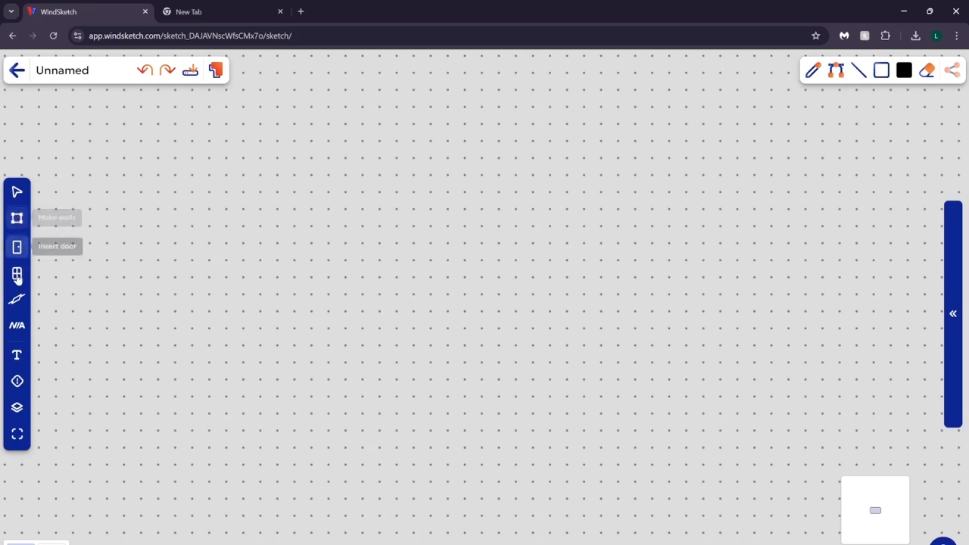
# Draw a closed outline of eight walls with a rectangular recess in the lower side and a longer left leg.
pyautogui.click(17, 219)
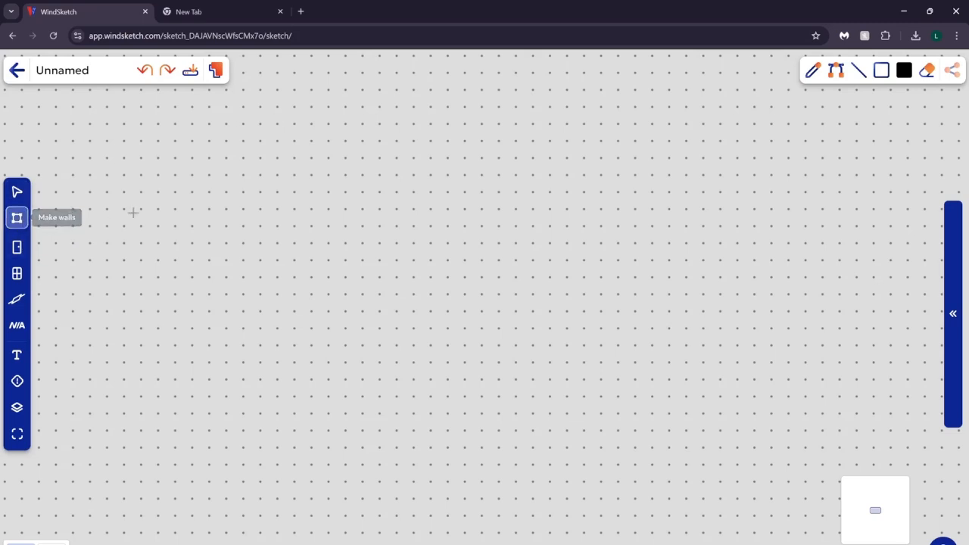
pyautogui.click(226, 159)
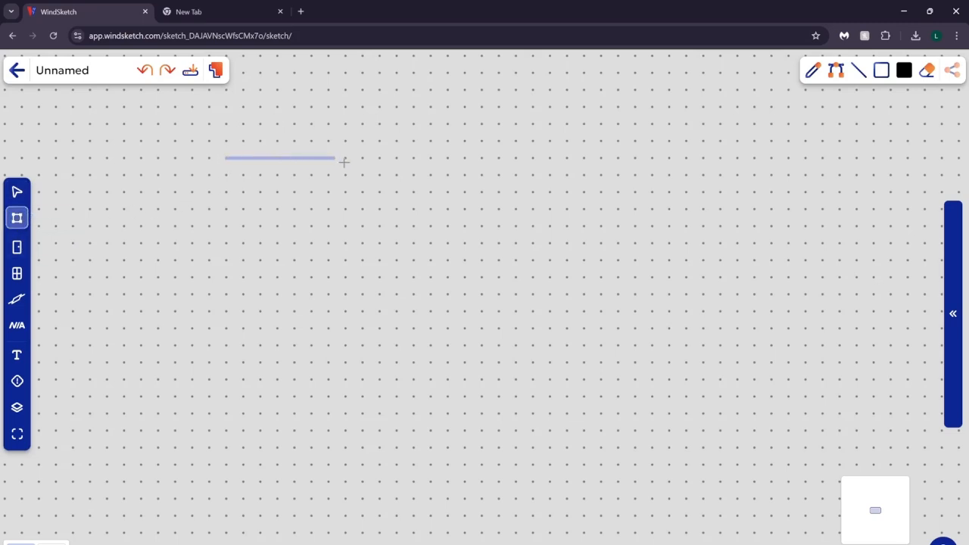
pyautogui.click(656, 157)
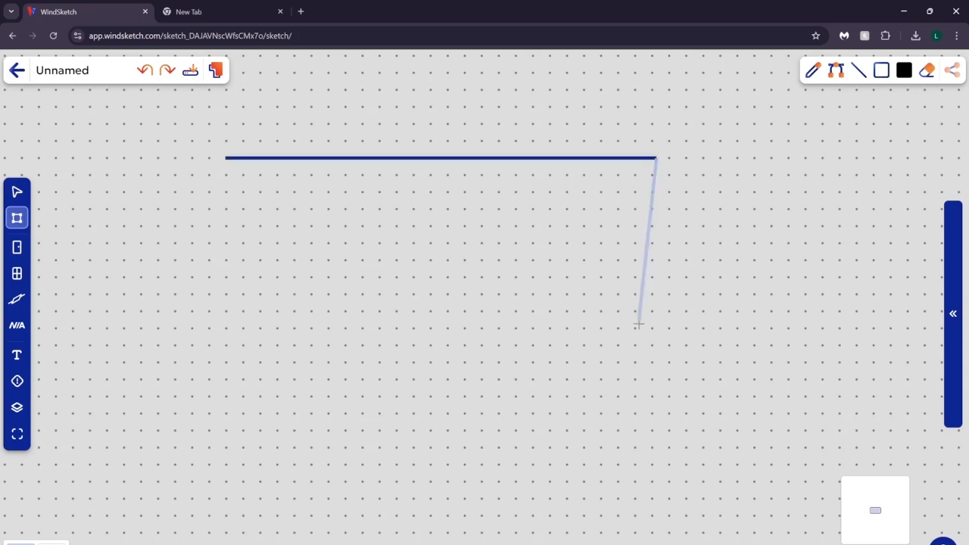
pyautogui.click(655, 384)
pyautogui.click(534, 383)
pyautogui.click(527, 298)
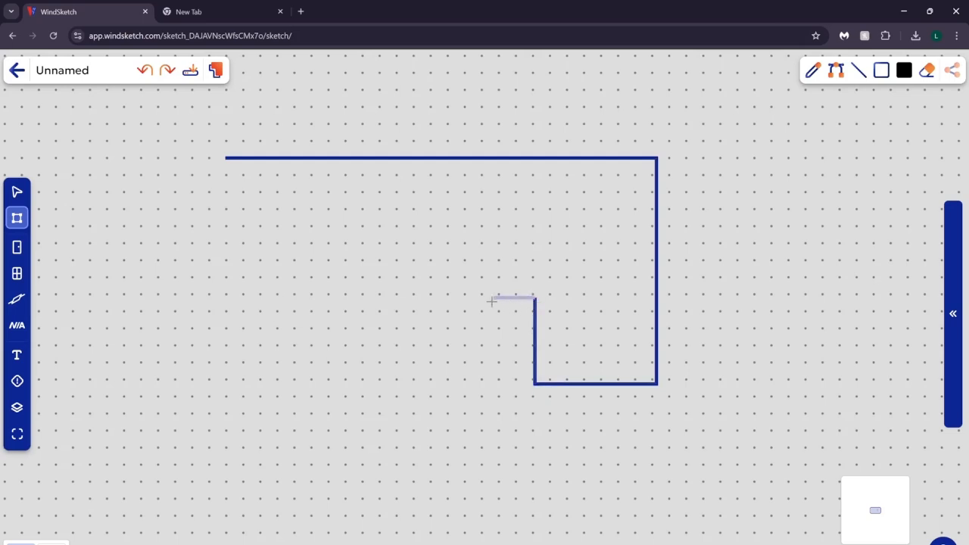
pyautogui.click(425, 300)
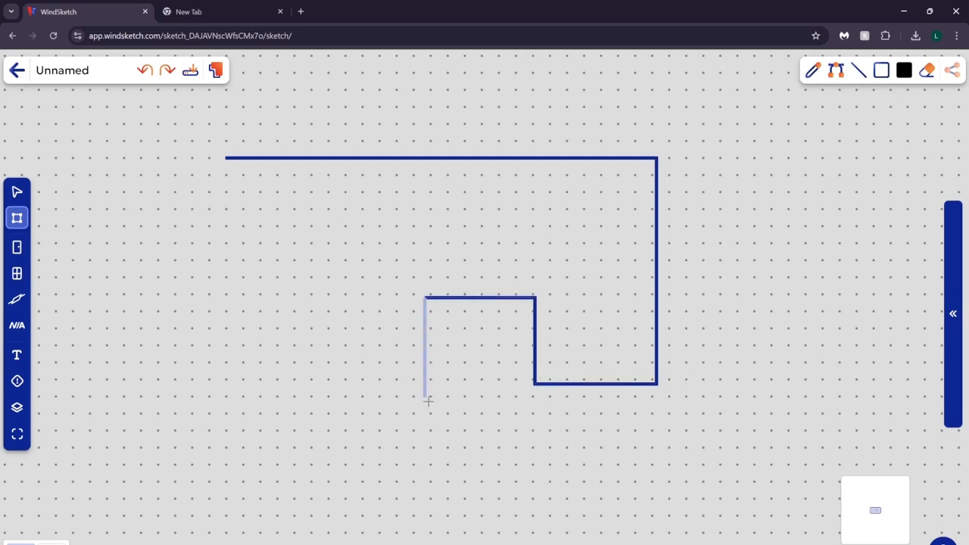
pyautogui.click(425, 431)
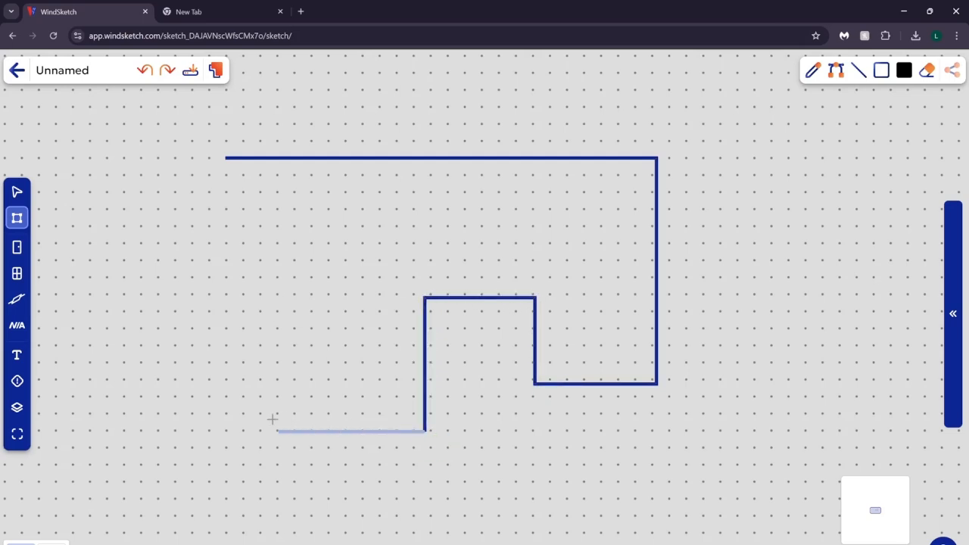
pyautogui.click(232, 431)
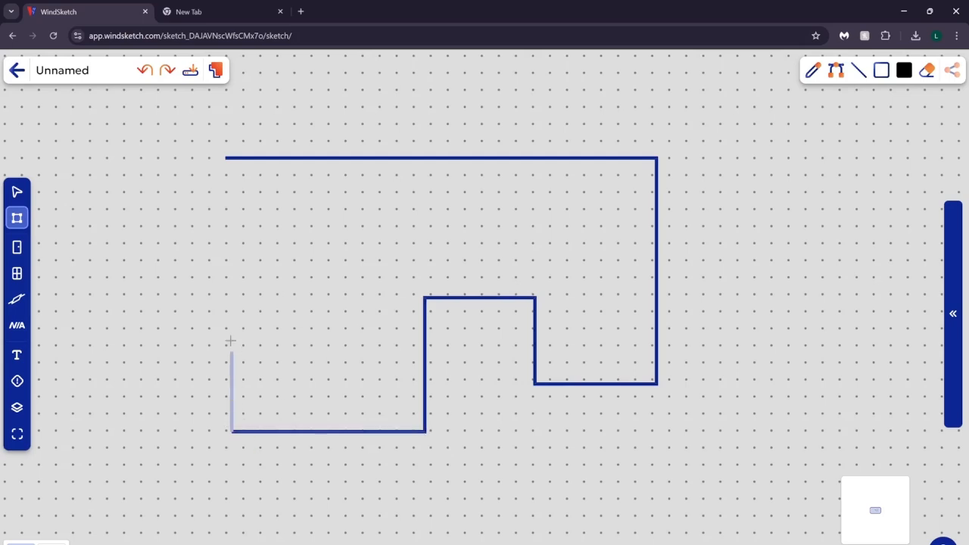
pyautogui.click(222, 165)
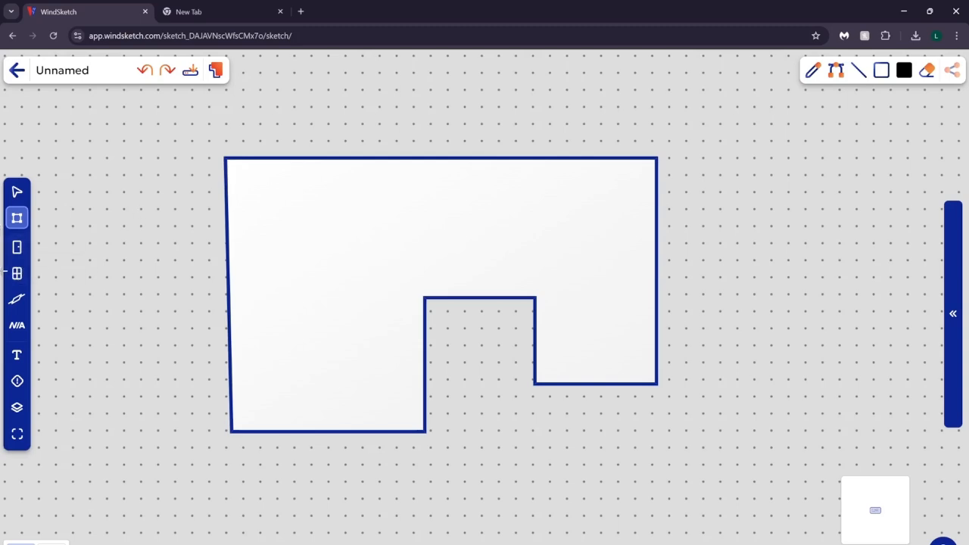
# Begin a new door from manufacturer PGT Vinyl, series FD 5555 (in), model FD.
pyautogui.click(17, 253)
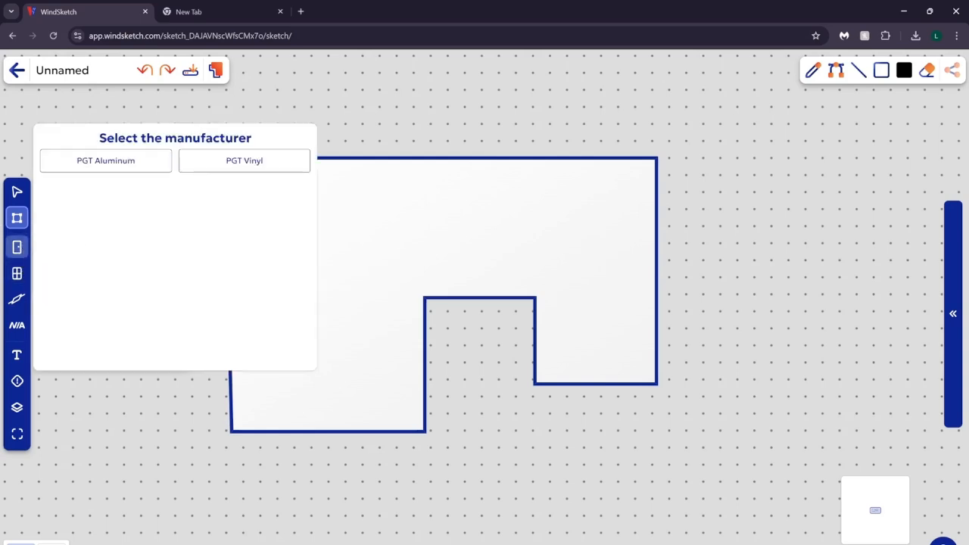
pyautogui.click(248, 165)
pyautogui.click(248, 165)
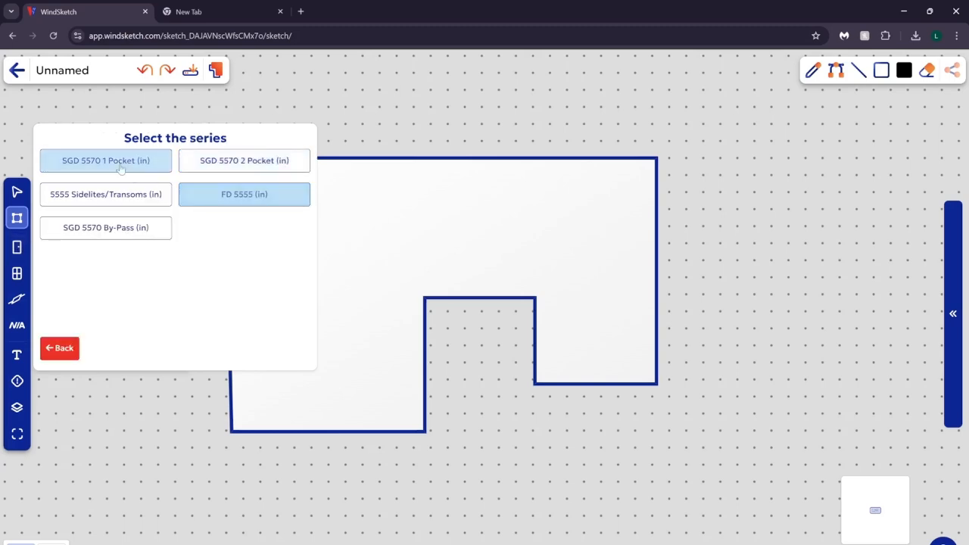
pyautogui.click(224, 197)
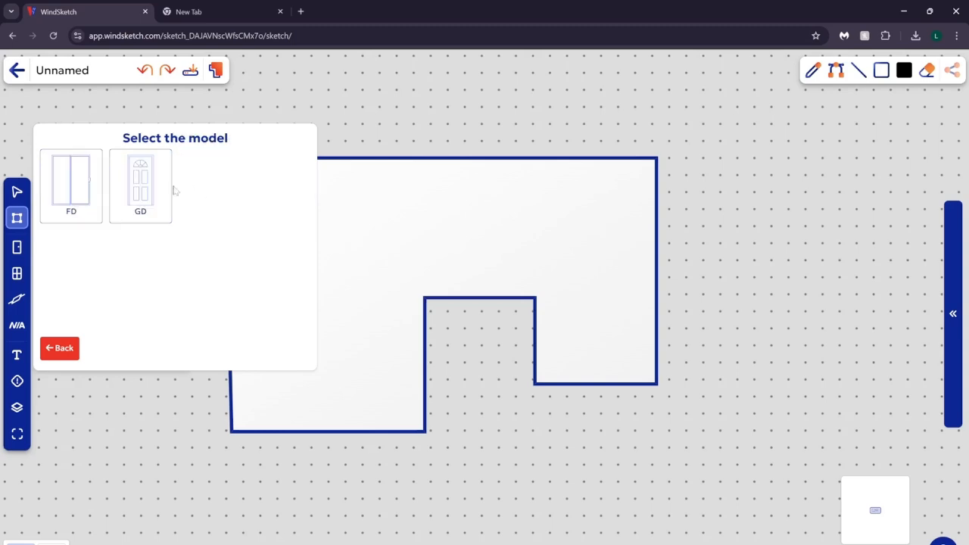
pyautogui.click(73, 189)
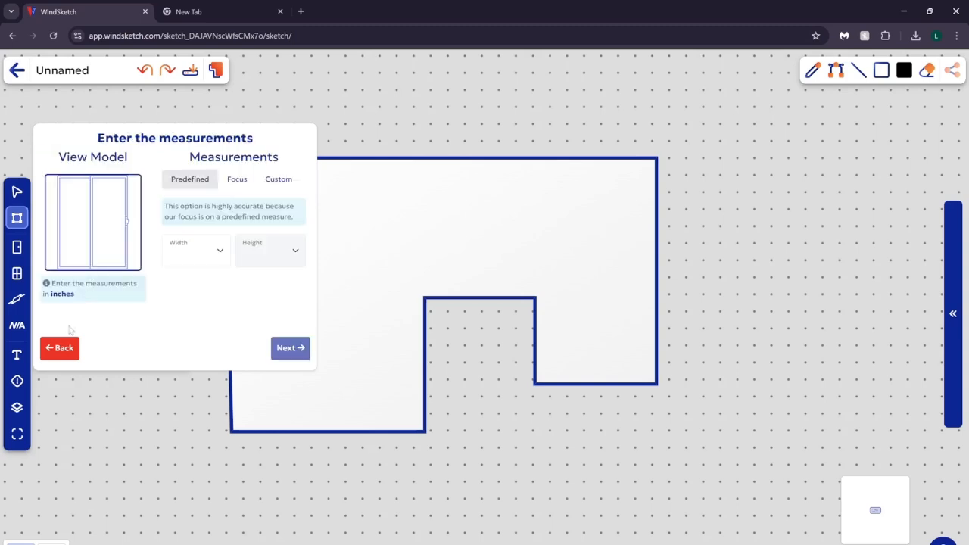
pyautogui.click(194, 255)
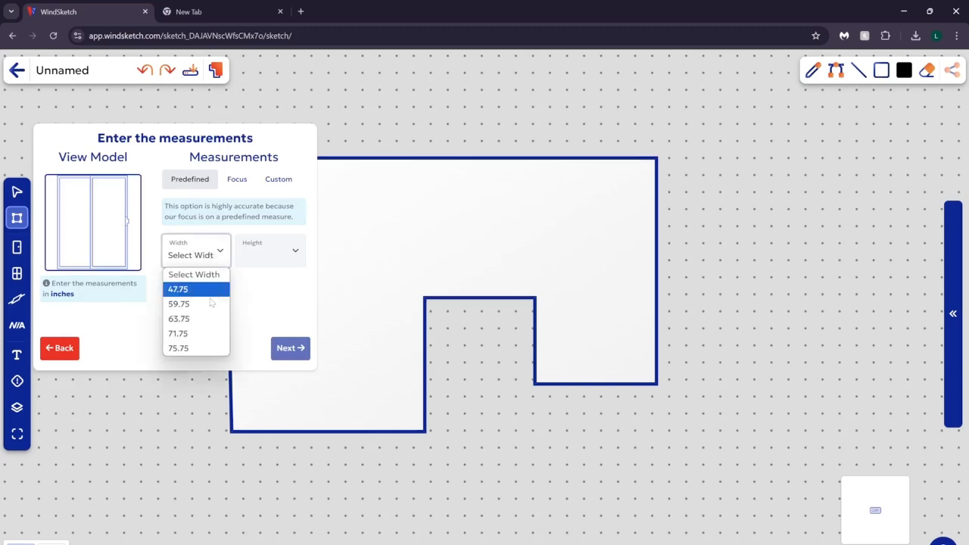
pyautogui.click(280, 182)
pyautogui.click(280, 182)
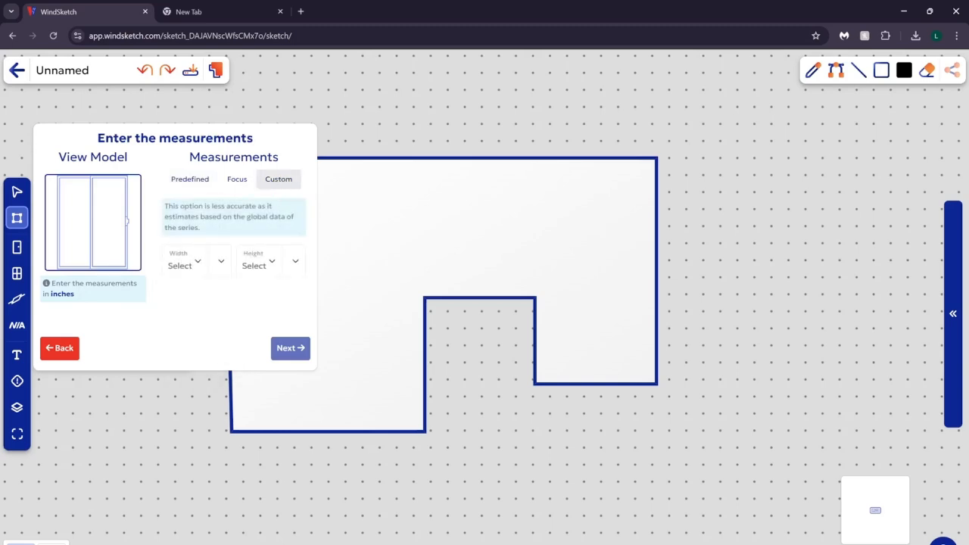
pyautogui.click(198, 184)
# Set the door's predefined width to 71.75 and height to 83.75 inches.
pyautogui.click(215, 255)
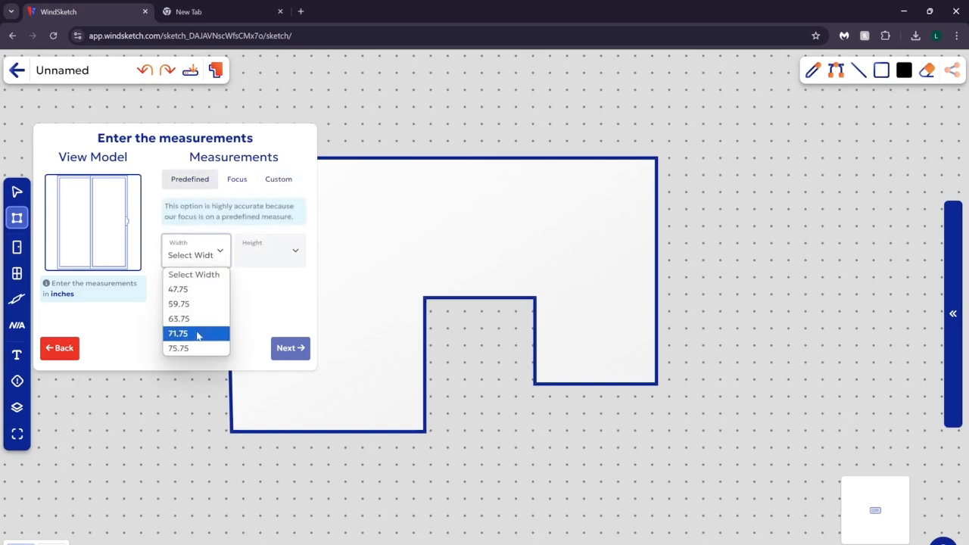
pyautogui.click(198, 334)
pyautogui.click(265, 254)
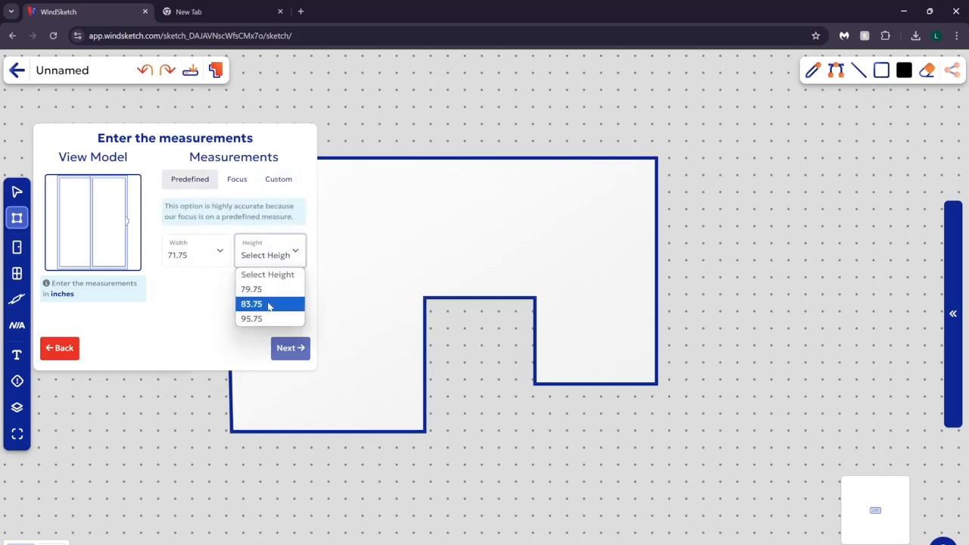
pyautogui.click(268, 304)
pyautogui.click(291, 349)
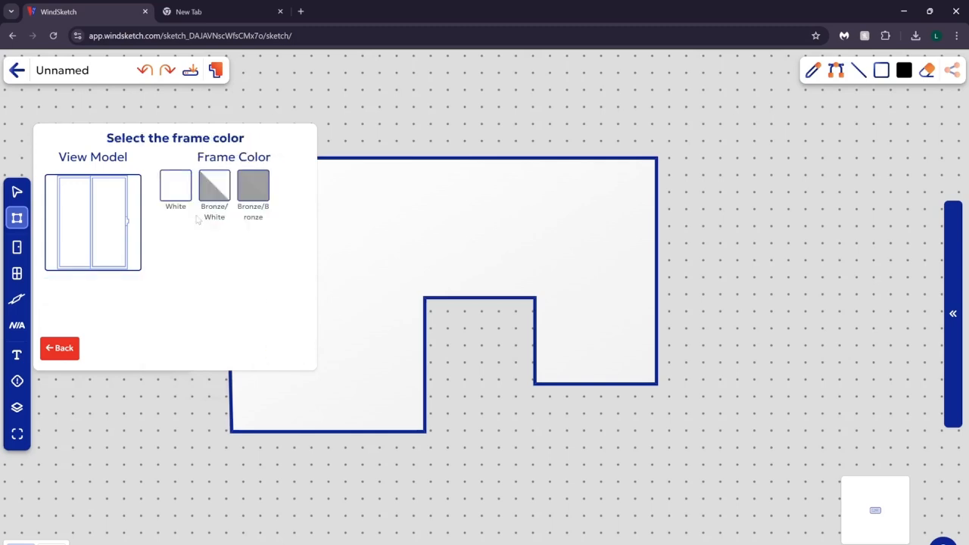
# Give the door a White frame and Gray glass of type Lami/Ins with Low-E Max.
pyautogui.click(173, 187)
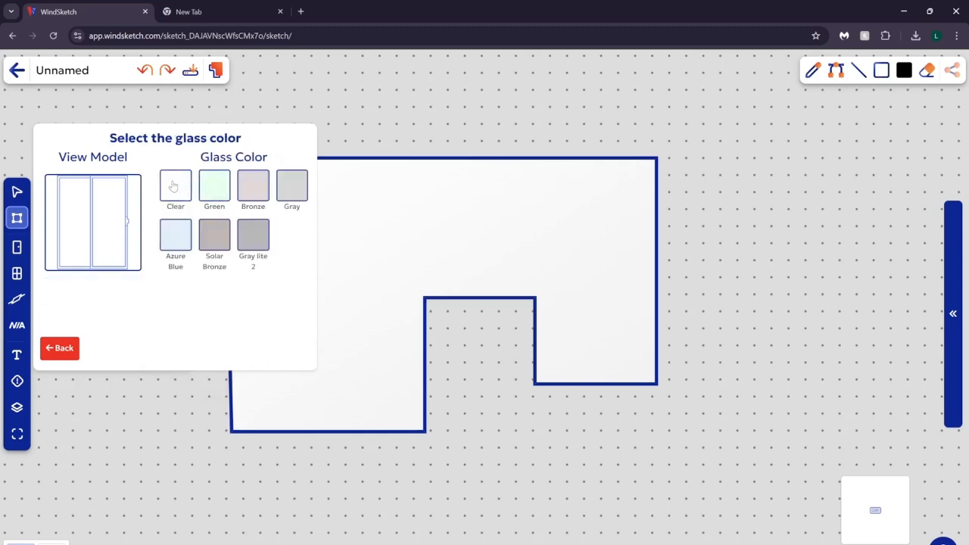
pyautogui.click(284, 191)
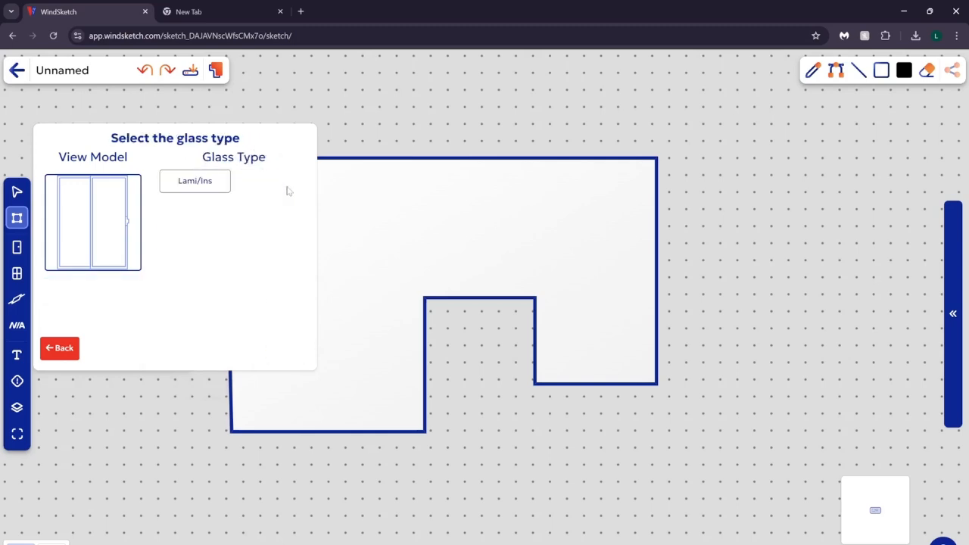
pyautogui.click(191, 184)
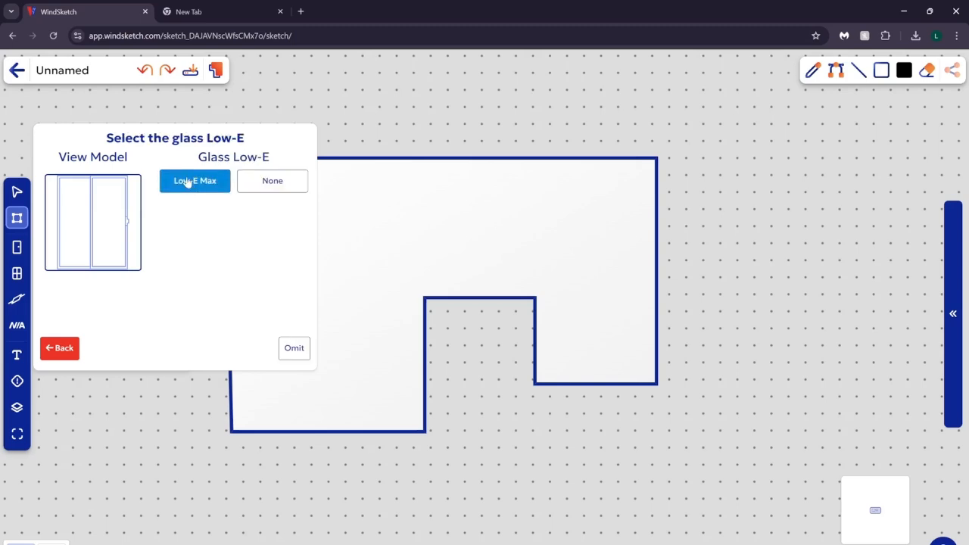
pyautogui.click(208, 187)
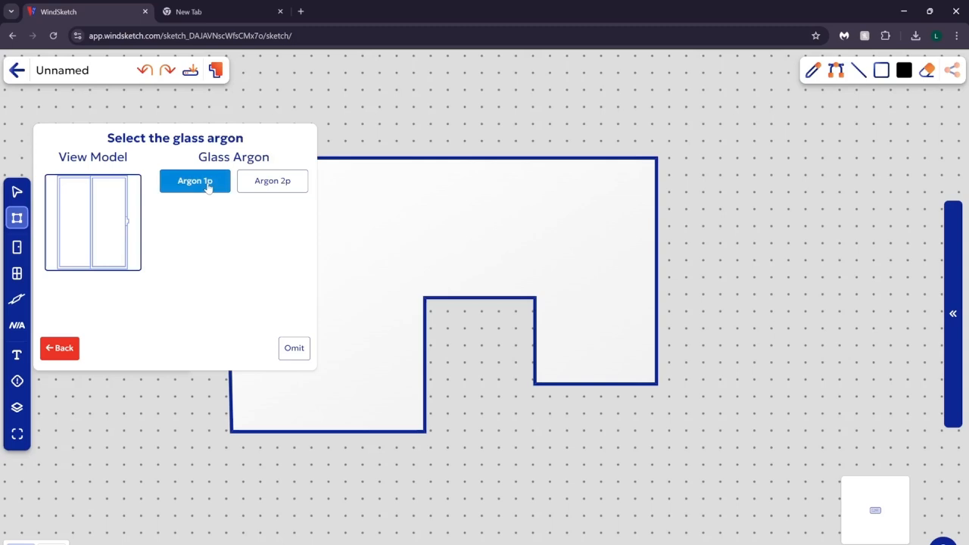
# Choose Argon 1p for the door glass and None for privacy glass.
pyautogui.click(217, 182)
pyautogui.click(216, 182)
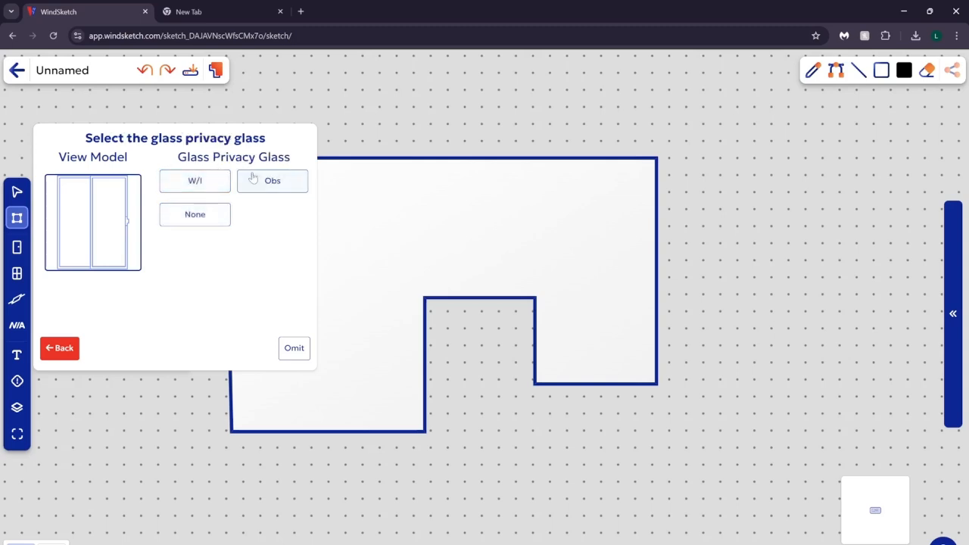
pyautogui.click(282, 188)
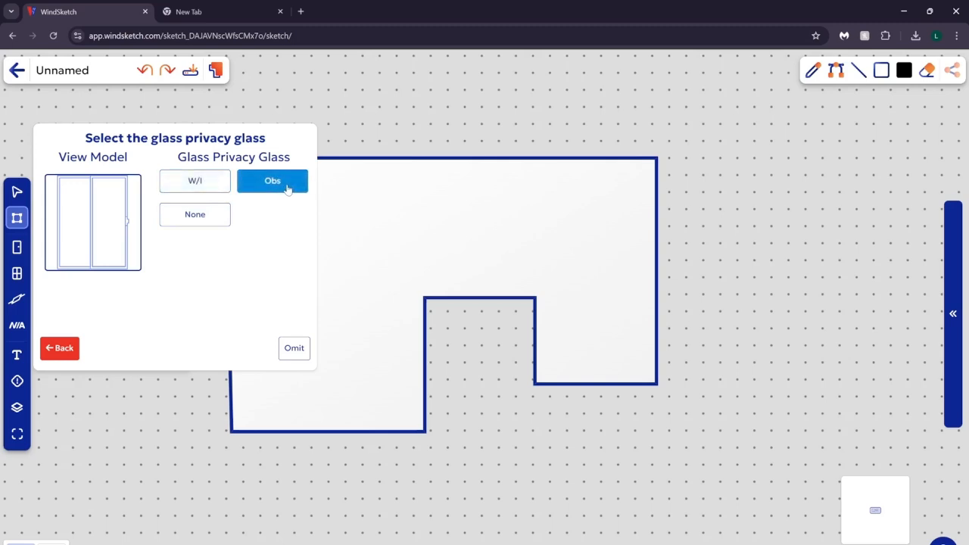
pyautogui.click(202, 219)
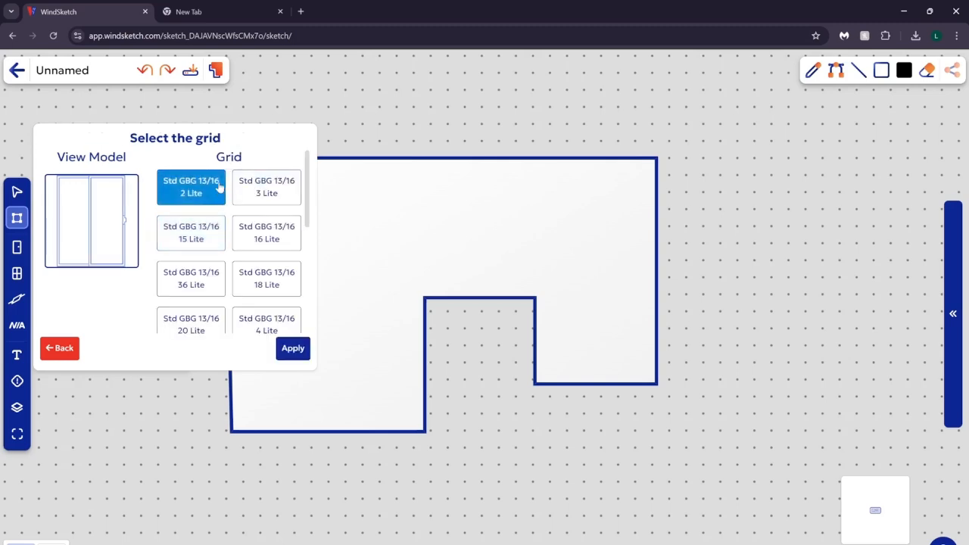
# Apply the door configuration without a grid and place one door at the middle of the recess's horizontal wall.
pyautogui.scroll(-5, 220, 227)
pyautogui.scroll(4, 239, 258)
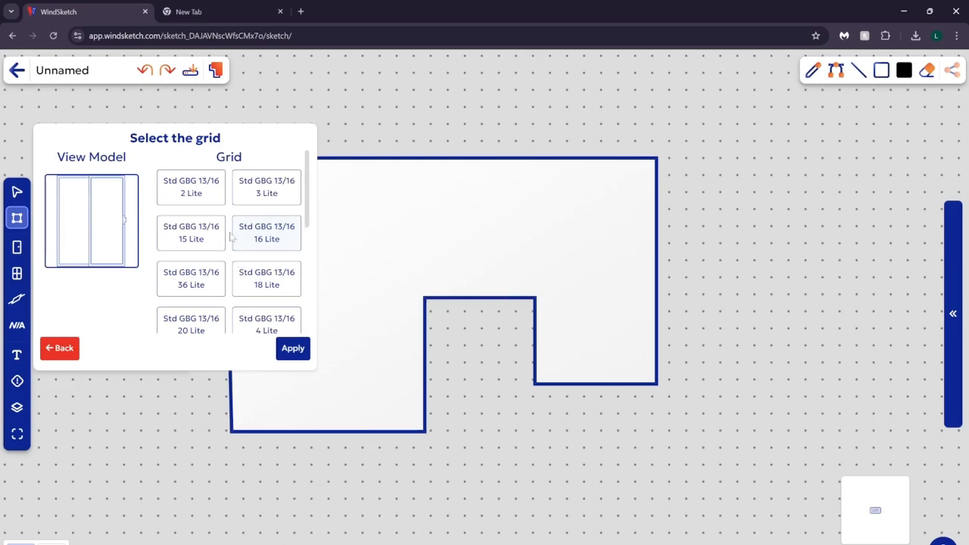
pyautogui.click(294, 352)
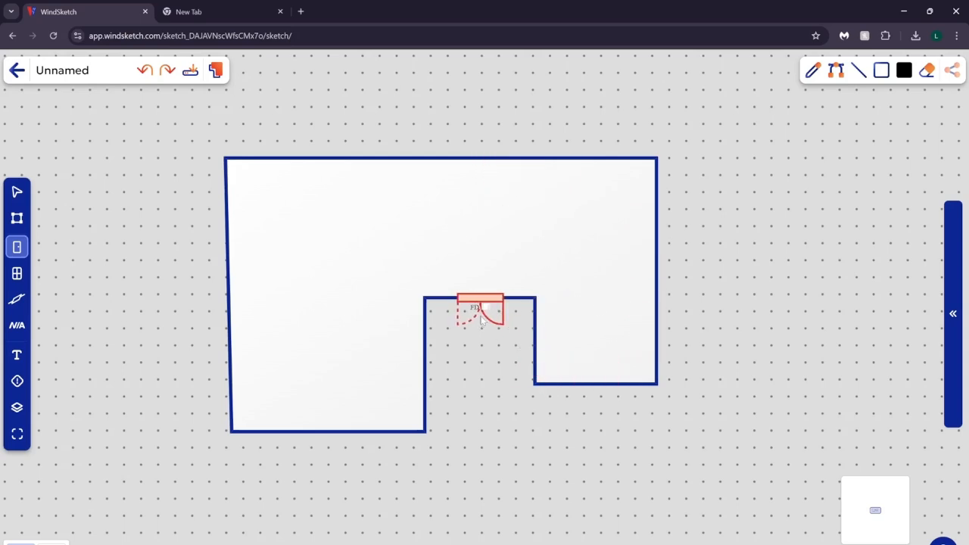
pyautogui.click(479, 315)
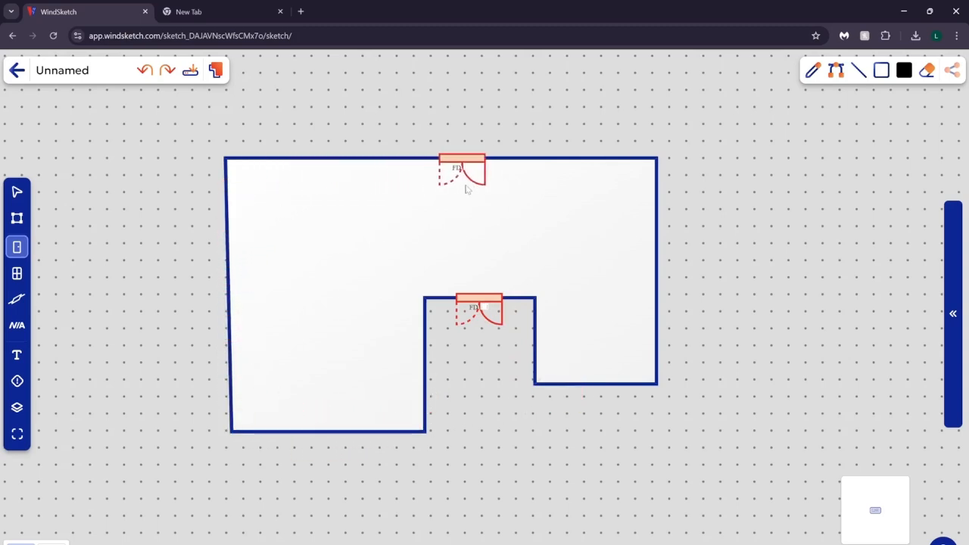
pyautogui.click(16, 193)
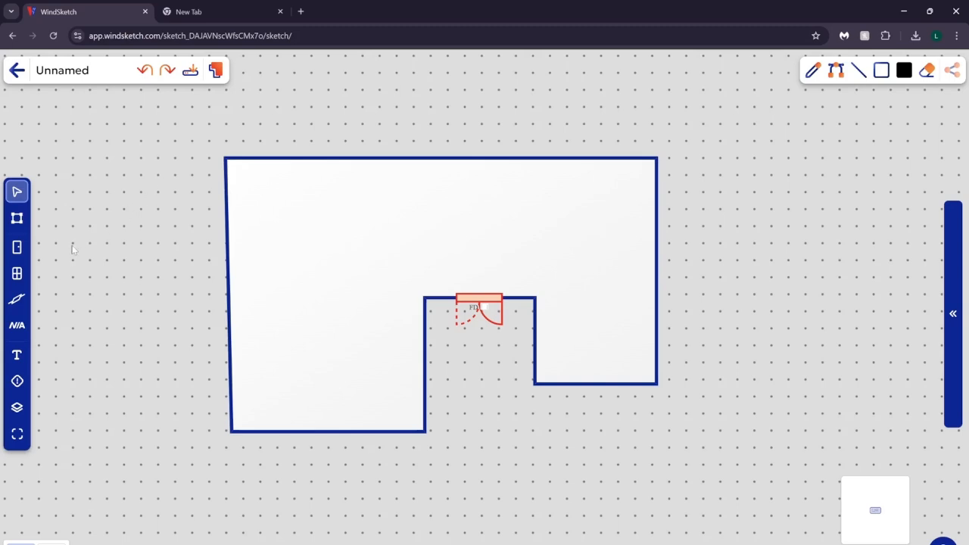
# Insert a window from manufacturer PGT Vinyl, series SH 5500 (in), model SH.
pyautogui.click(17, 275)
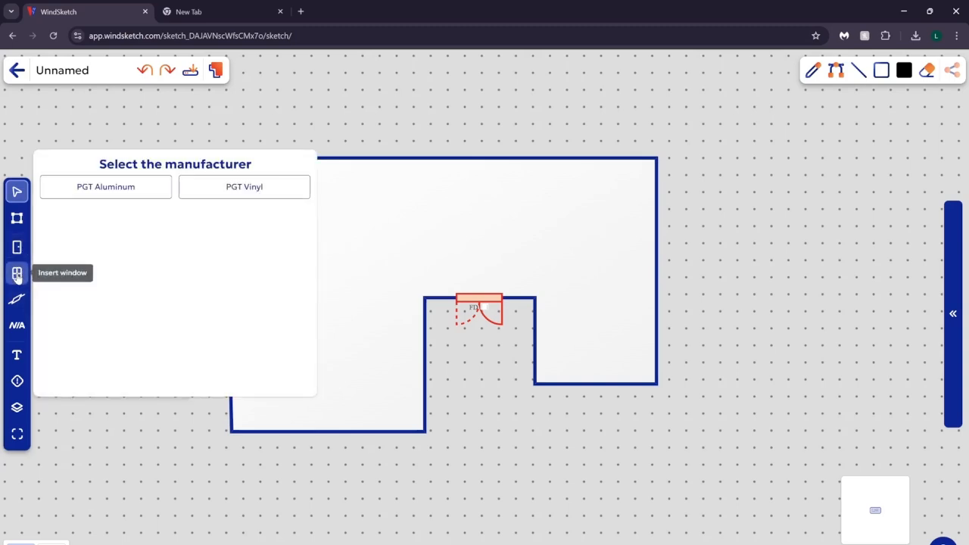
pyautogui.click(229, 190)
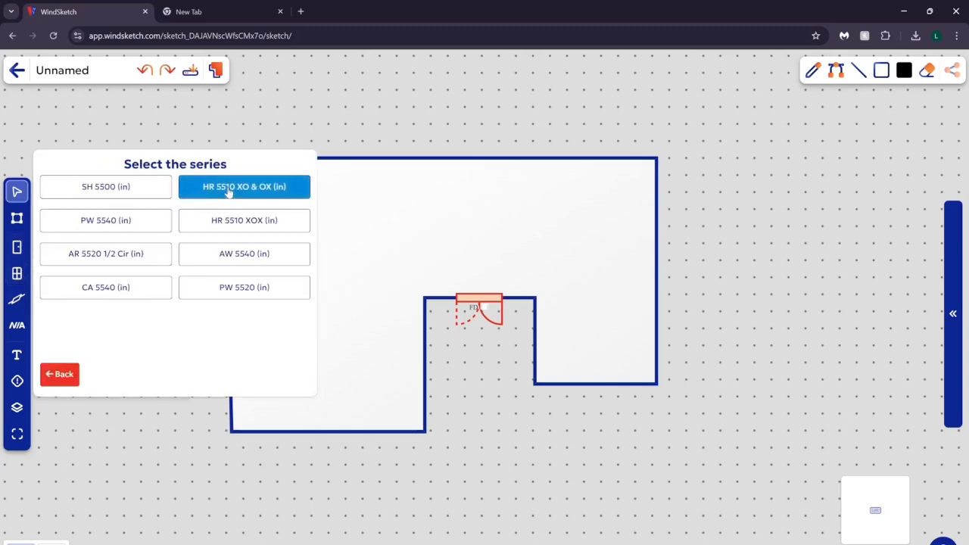
pyautogui.click(128, 191)
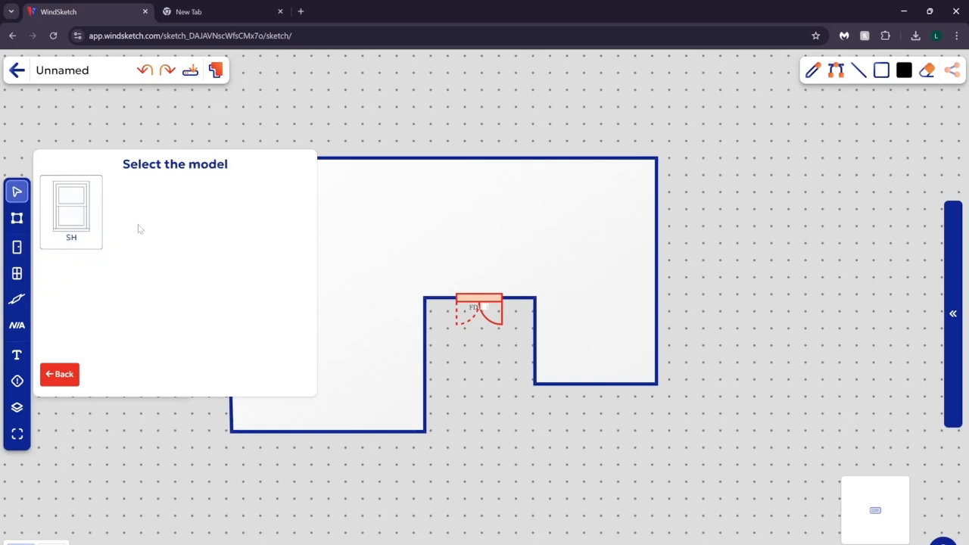
pyautogui.click(69, 223)
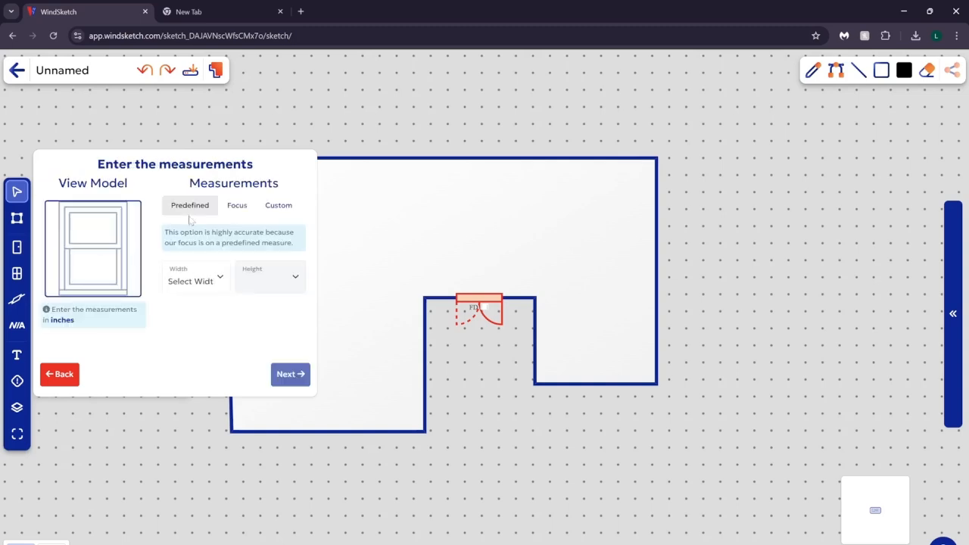
# Set the SH window's predefined width to 43 and height to 37 inches.
pyautogui.click(211, 277)
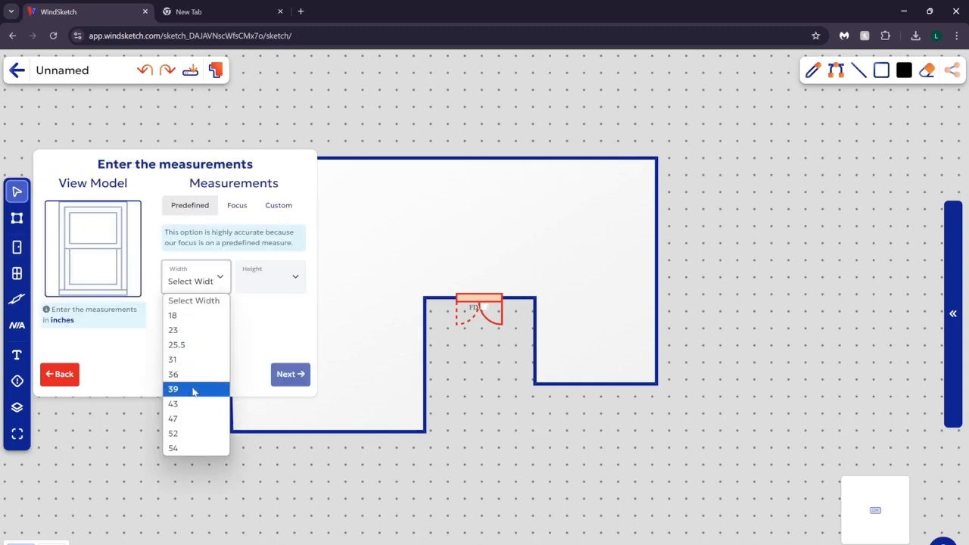
pyautogui.click(198, 391)
pyautogui.click(257, 285)
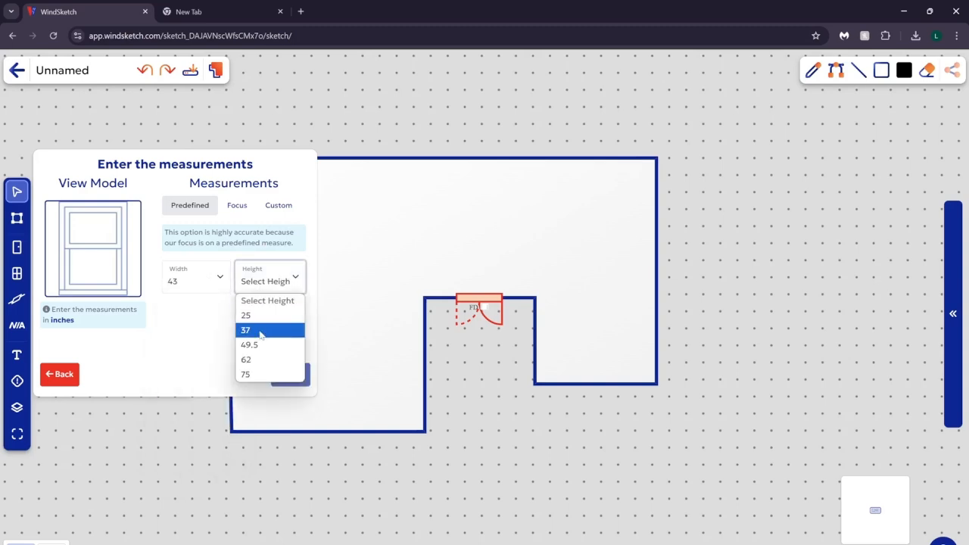
pyautogui.click(257, 330)
pyautogui.click(287, 375)
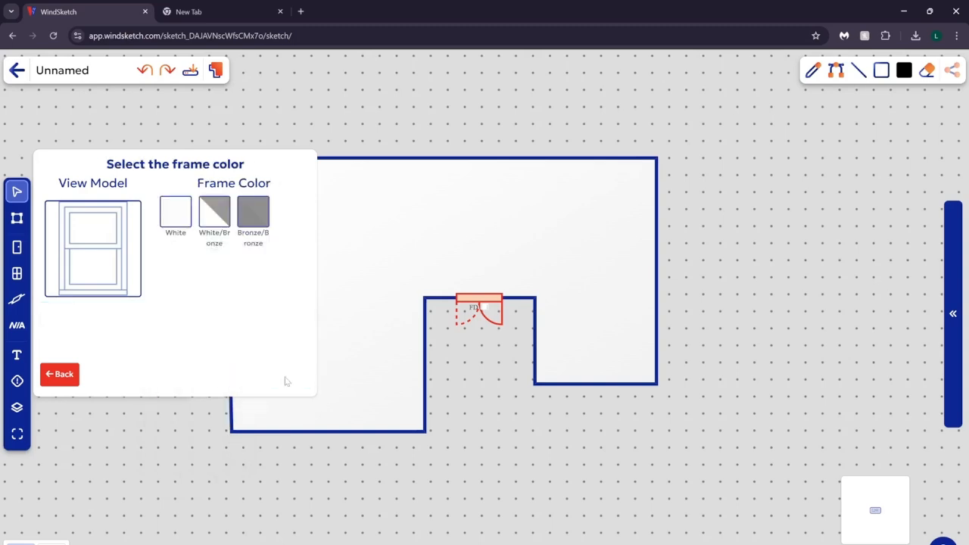
# Give the SH window a White frame and Gray glass of type Lami/Ins with Low-E max and Argon.
pyautogui.click(178, 220)
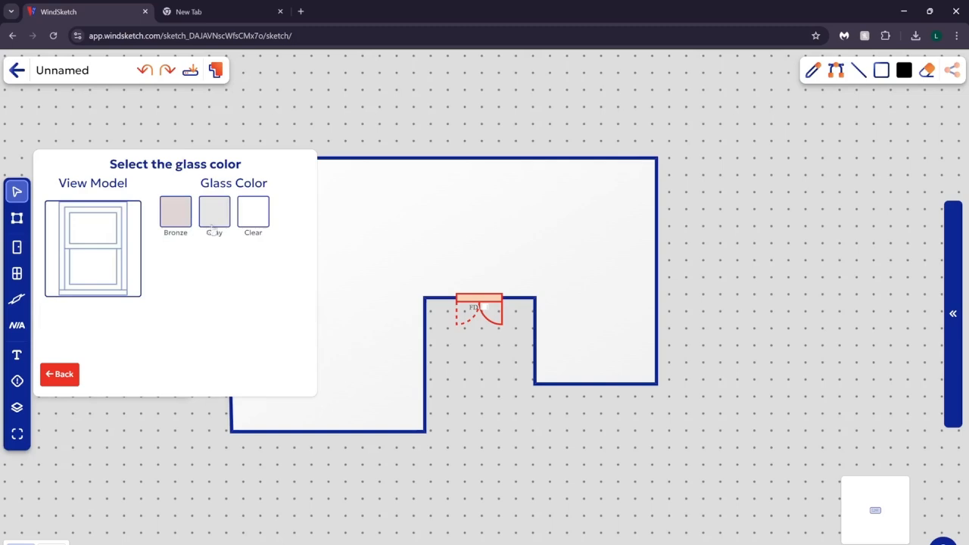
pyautogui.click(213, 215)
pyautogui.click(198, 209)
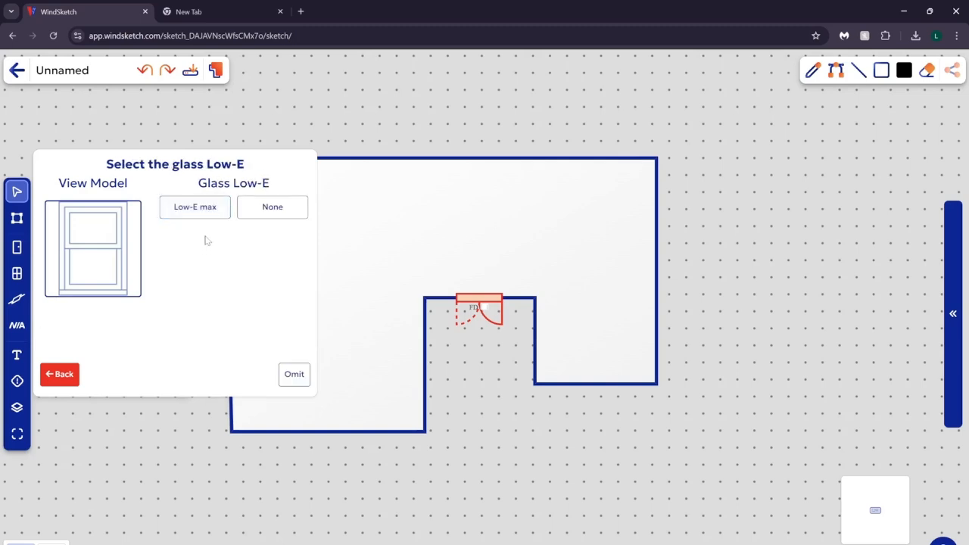
pyautogui.click(200, 211)
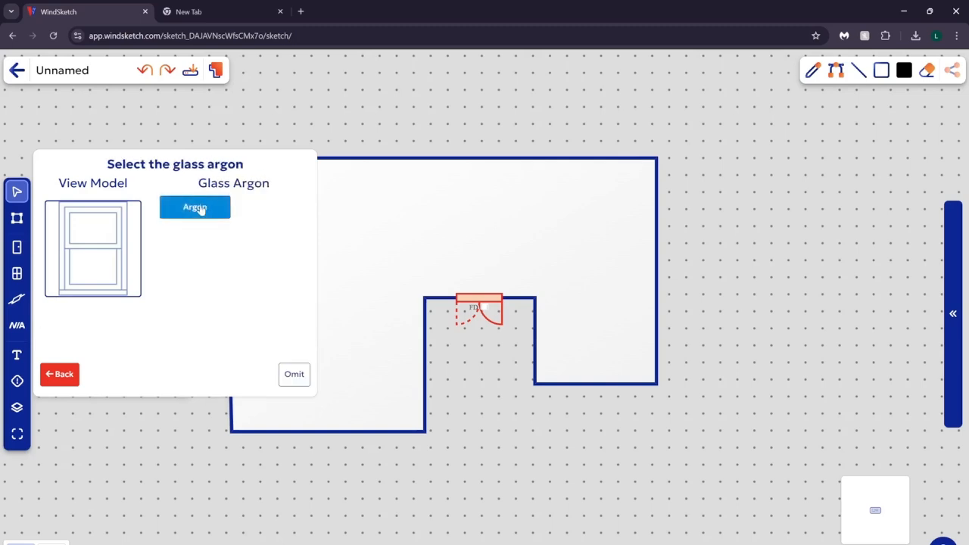
pyautogui.click(194, 207)
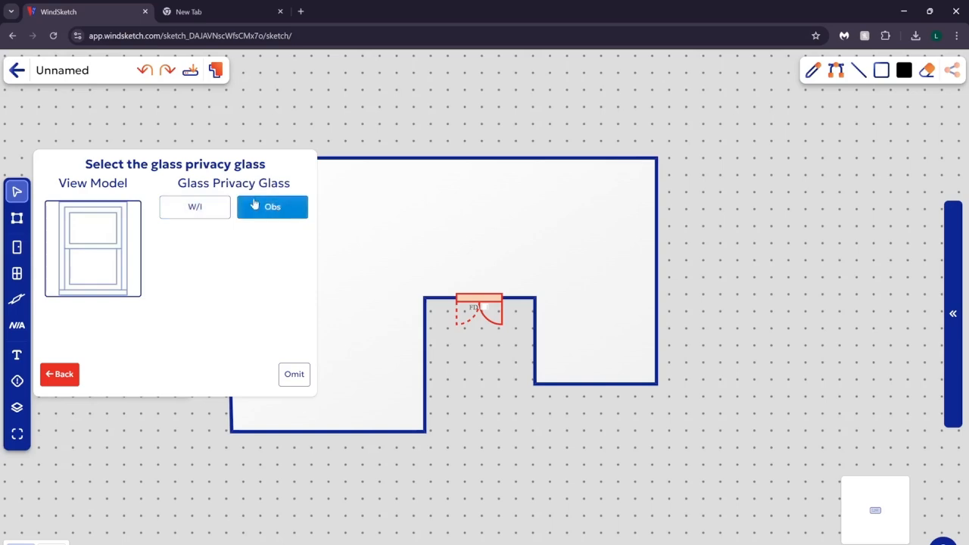
# Omit privacy and tempered glass, choose the Std GBG 13/16 4 Lite grid and apply the window configuration.
pyautogui.click(294, 374)
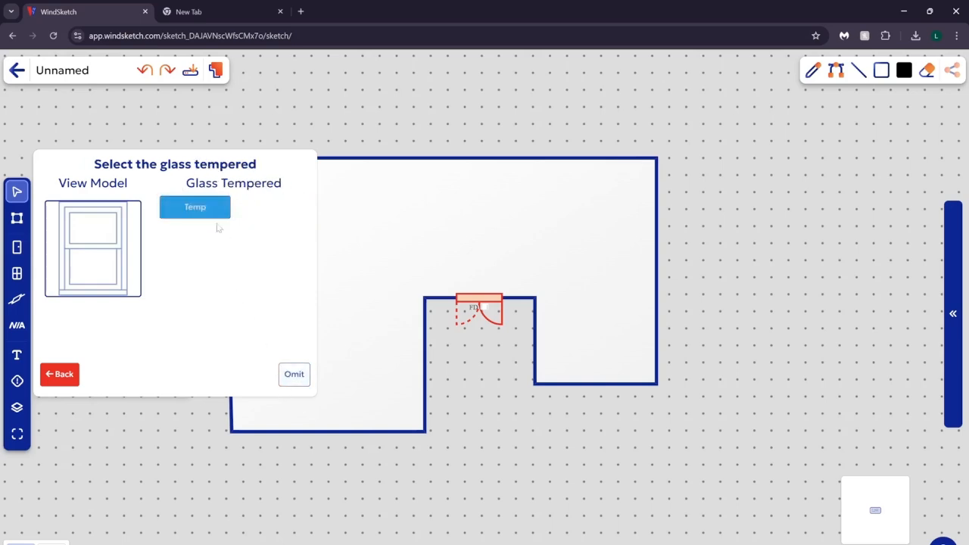
pyautogui.click(293, 375)
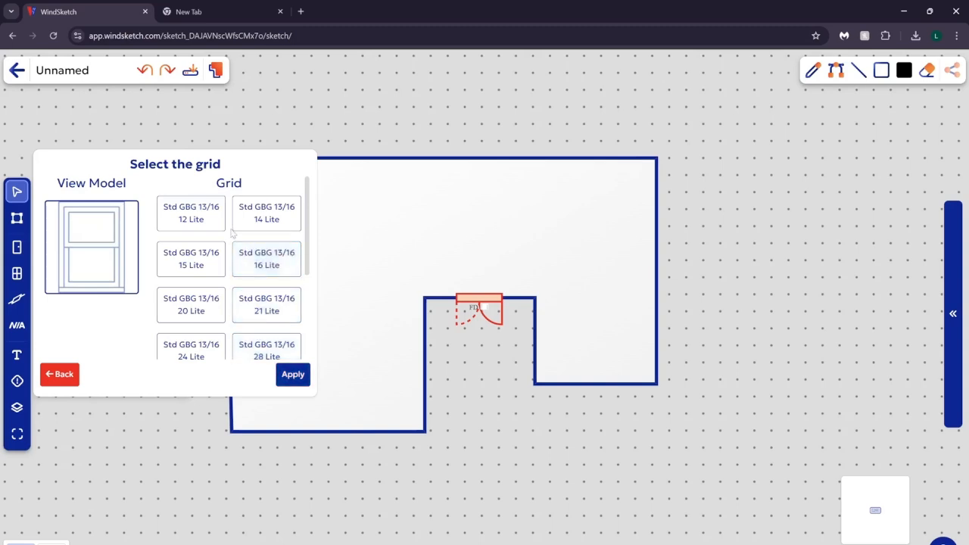
pyautogui.scroll(-3, 199, 268)
pyautogui.scroll(2, 262, 294)
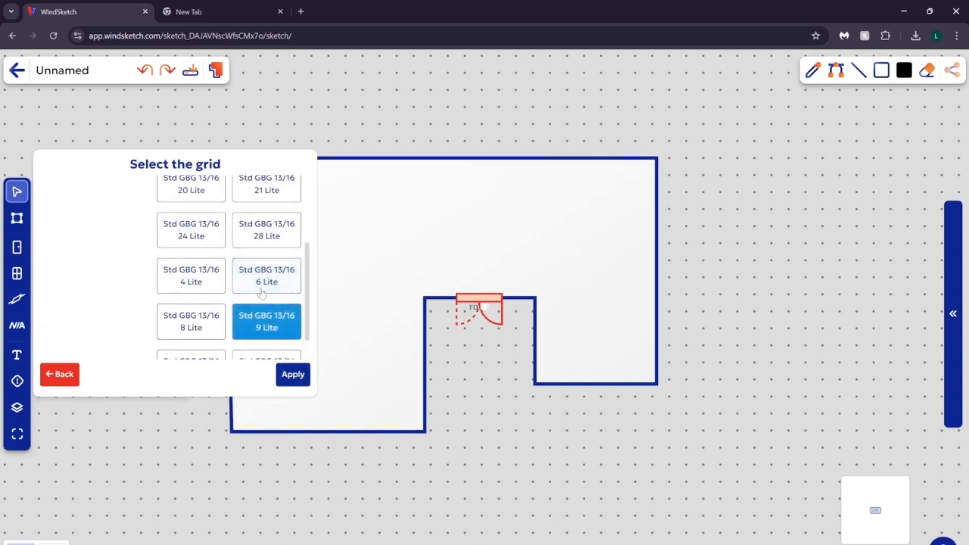
pyautogui.scroll(2, 247, 231)
pyautogui.scroll(-3, 250, 250)
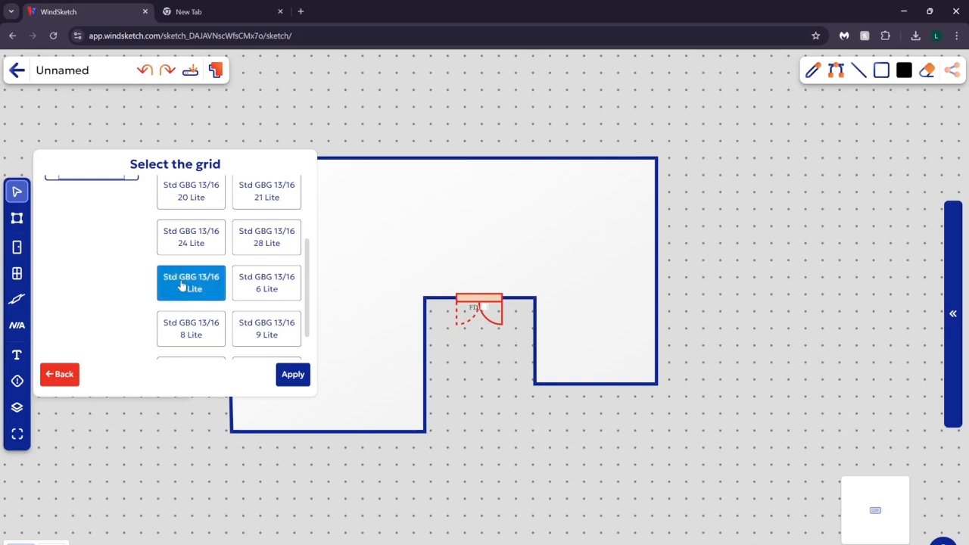
pyautogui.click(183, 283)
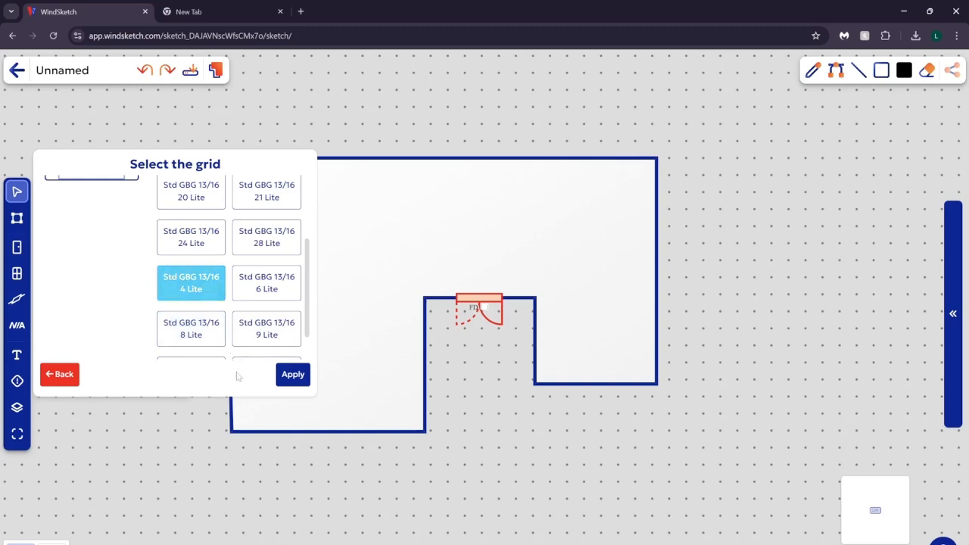
pyautogui.click(291, 374)
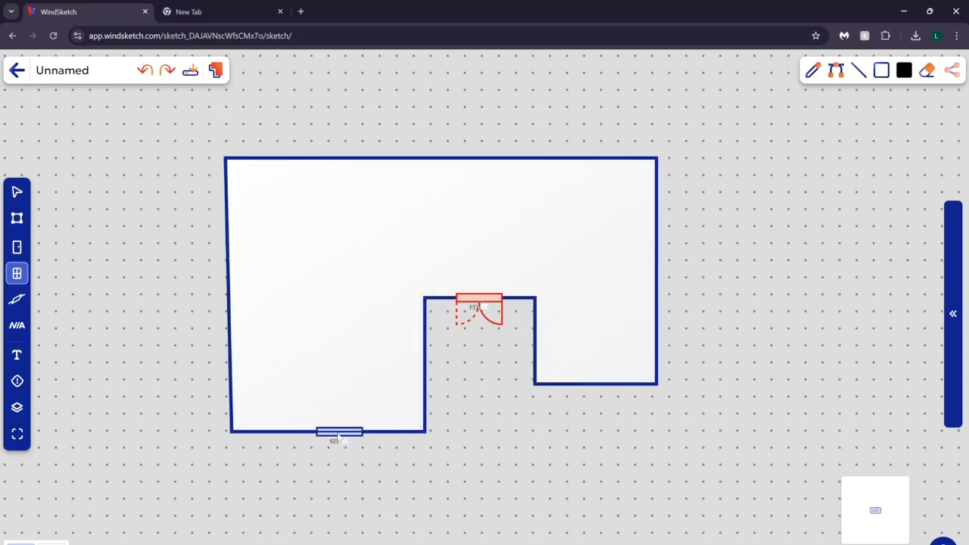
# Place one SH window mid-way along the lowest horizontal wall and another on the slanted outer wall, then finish placing.
pyautogui.click(333, 438)
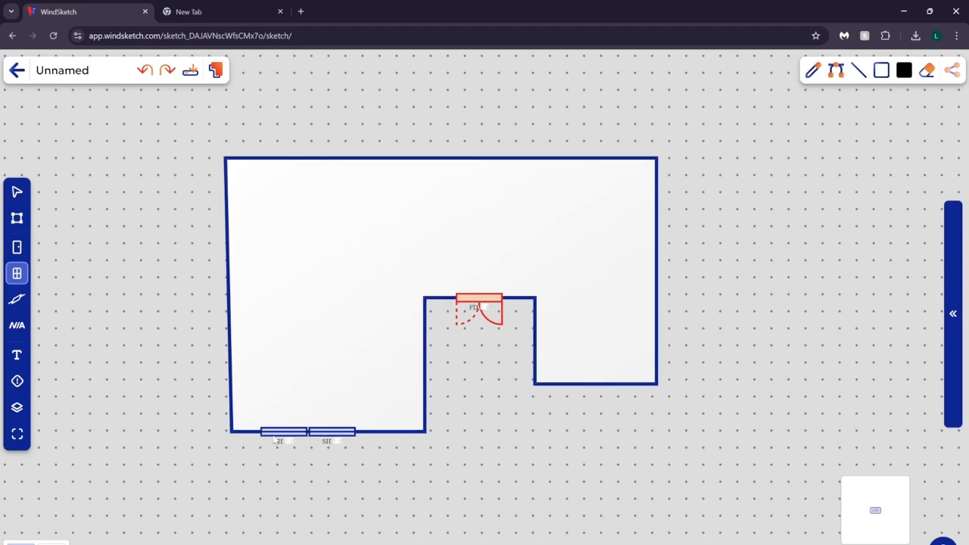
pyautogui.click(225, 330)
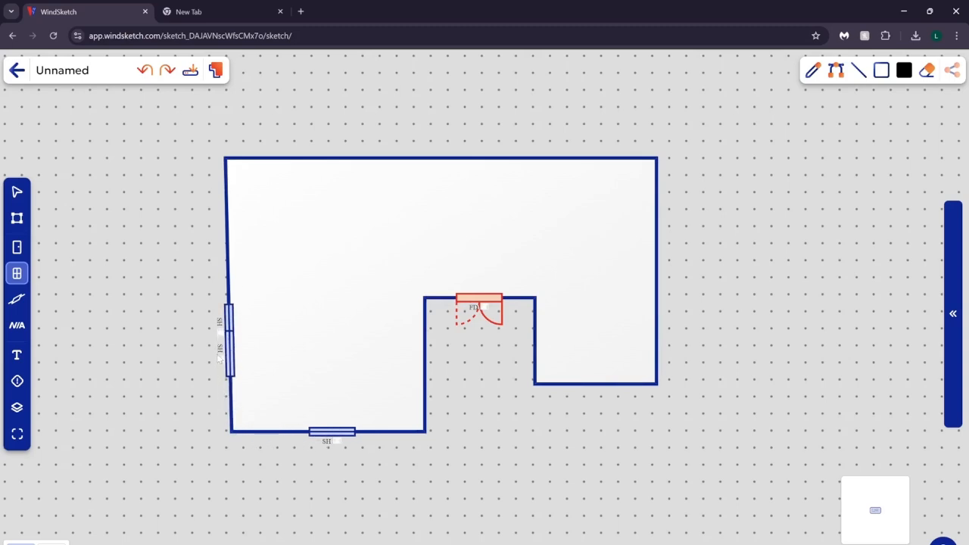
pyautogui.click(18, 192)
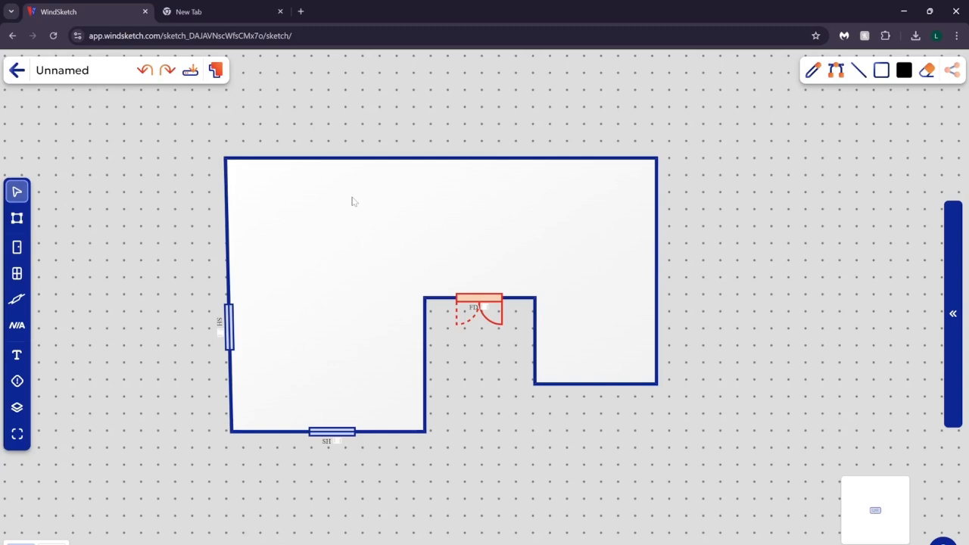
# Examine the recently used doors and windows and the available quick elements.
pyautogui.click(955, 313)
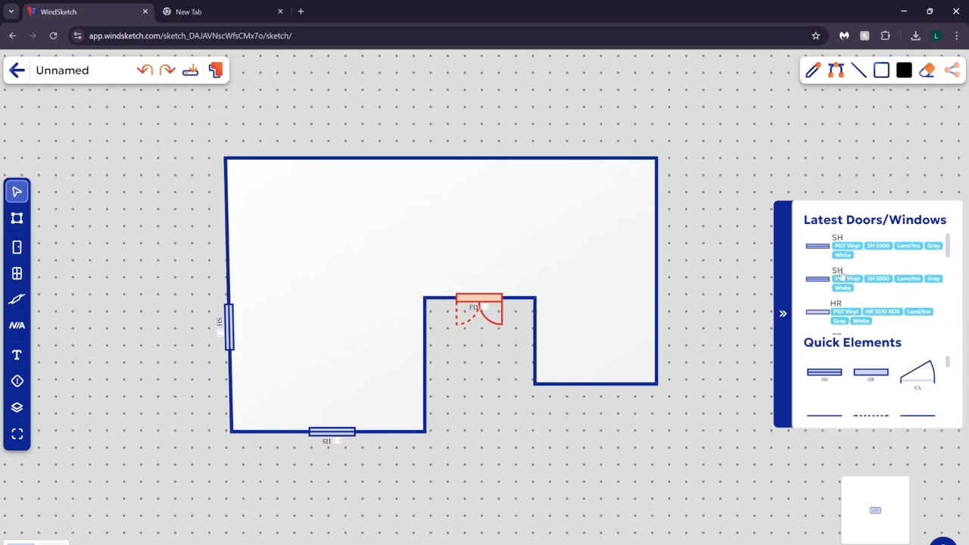
pyautogui.scroll(-5, 835, 310)
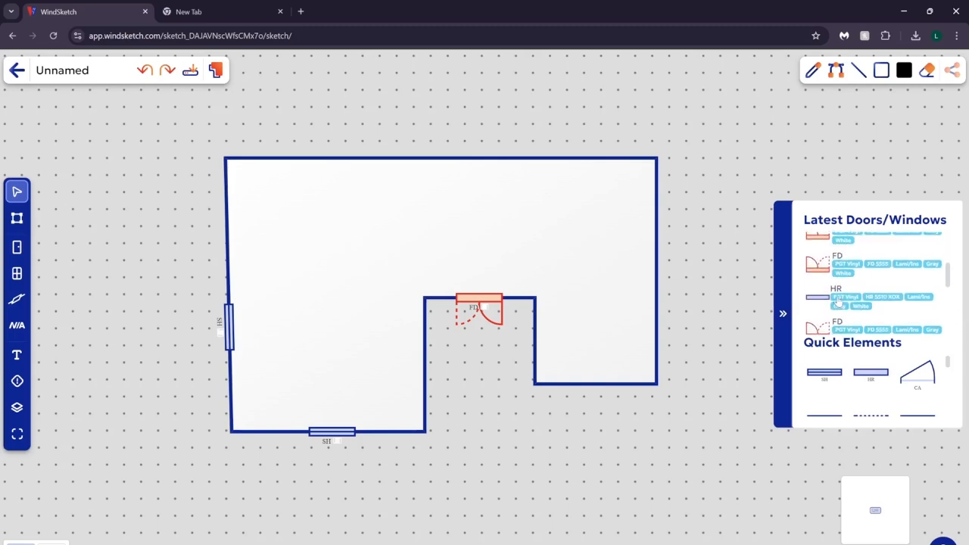
pyautogui.scroll(-1, 838, 301)
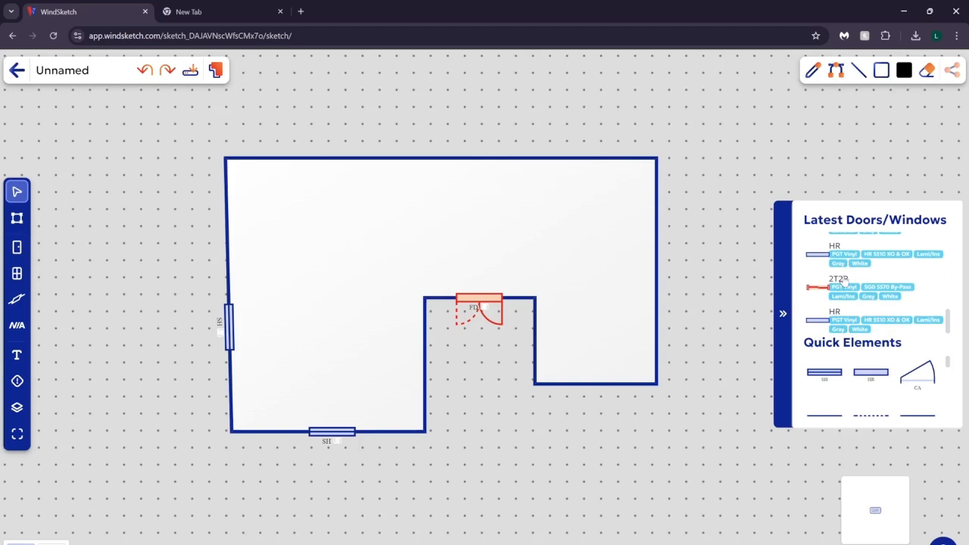
pyautogui.scroll(-4, 914, 382)
pyautogui.scroll(4, 905, 386)
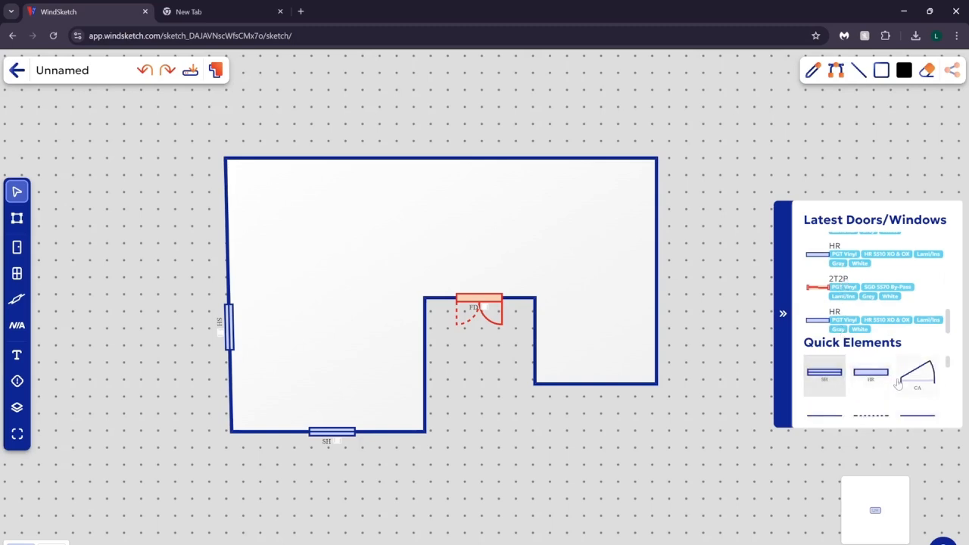
pyautogui.scroll(-3, 885, 388)
pyautogui.scroll(4, 878, 388)
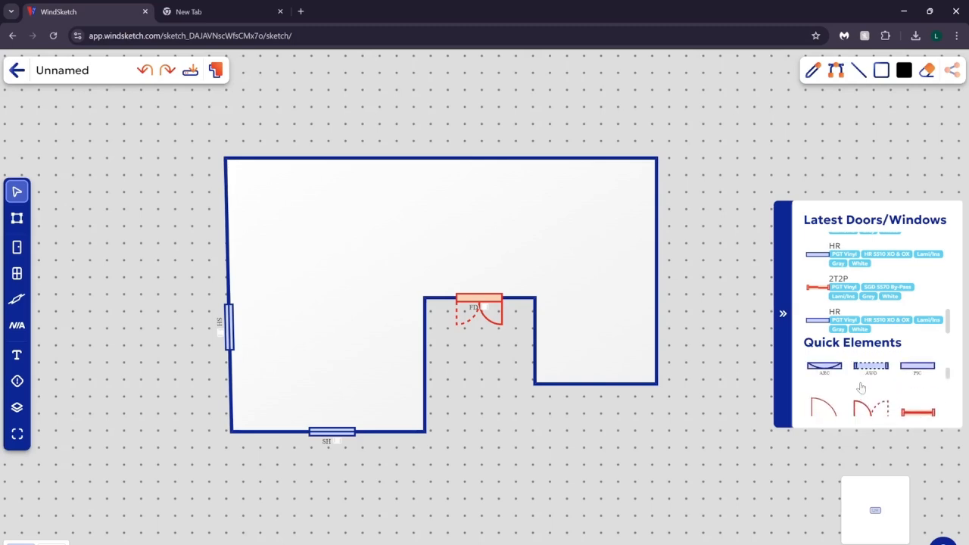
pyautogui.scroll(-3, 862, 388)
pyautogui.scroll(3, 867, 383)
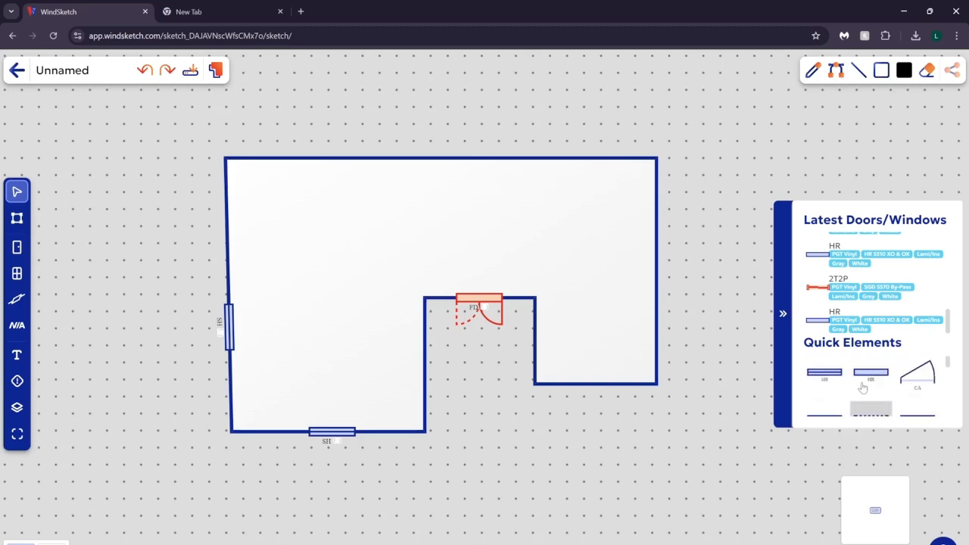
# Place one quick HR window at the middle of the short horizontal wall of the wing beside the door recess.
pyautogui.click(871, 378)
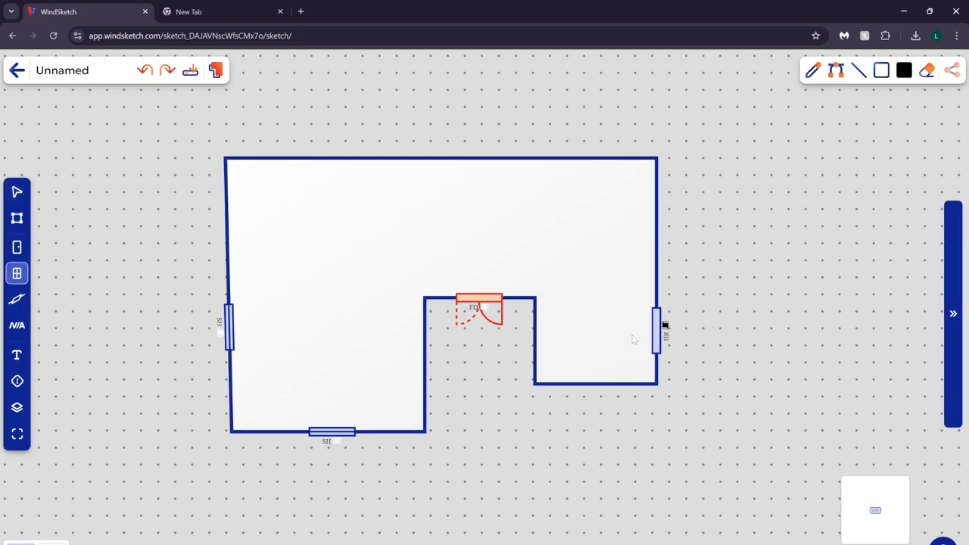
pyautogui.click(600, 388)
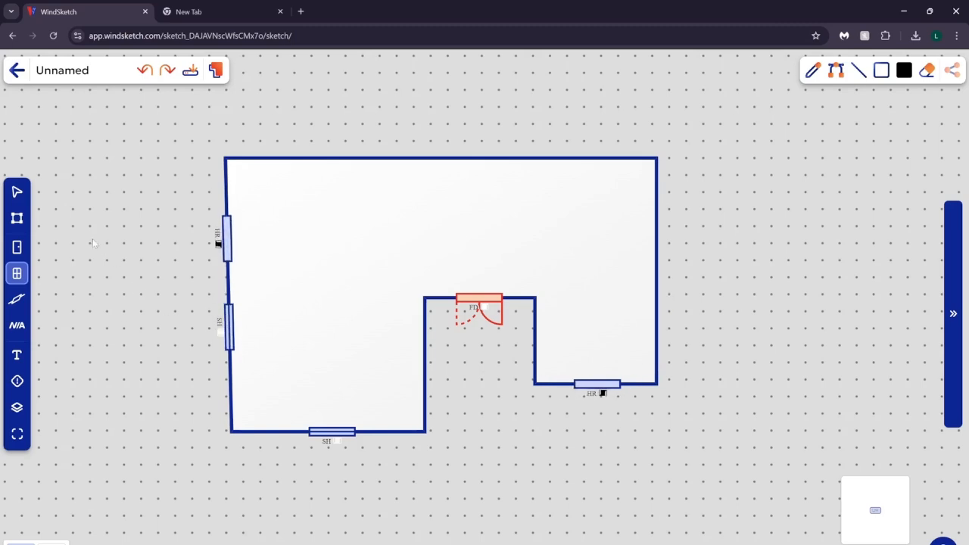
pyautogui.click(16, 191)
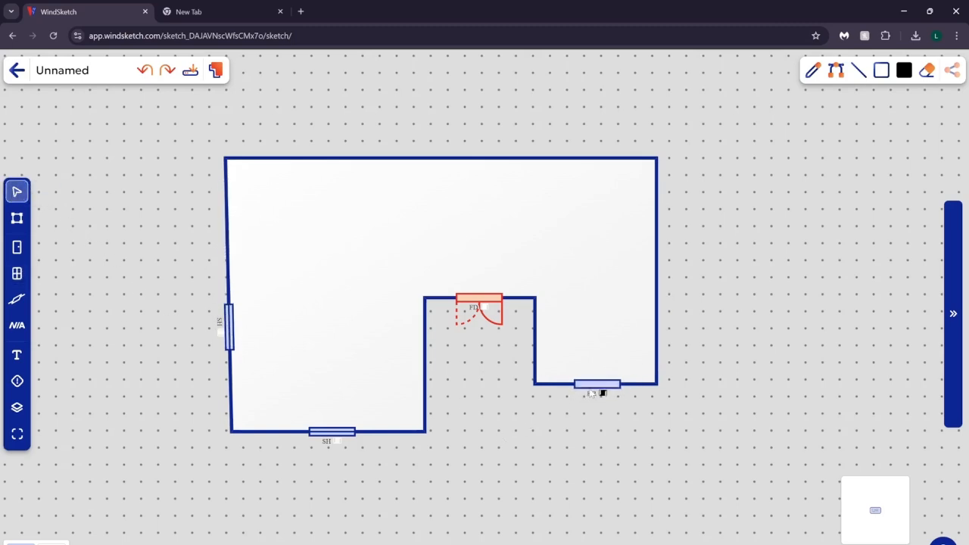
# Configure the placed quick HR window with manufacturer PGT Vinyl and series HR 5510 XO & OX.
pyautogui.click(597, 387)
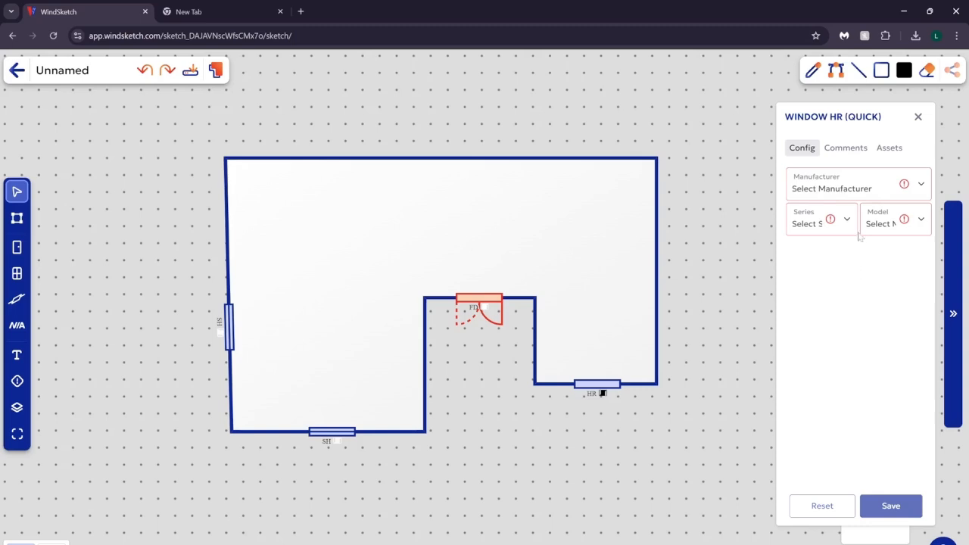
pyautogui.click(872, 190)
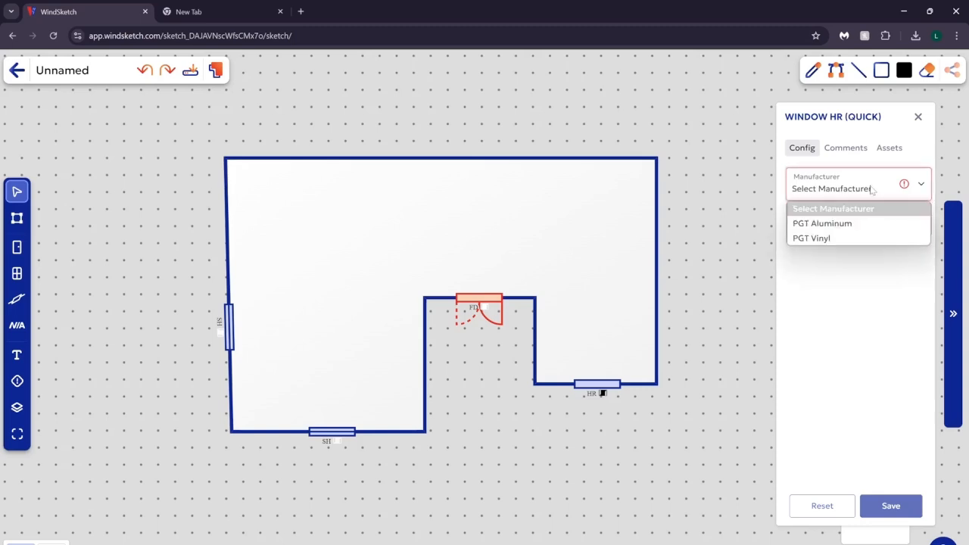
pyautogui.click(827, 239)
pyautogui.click(840, 225)
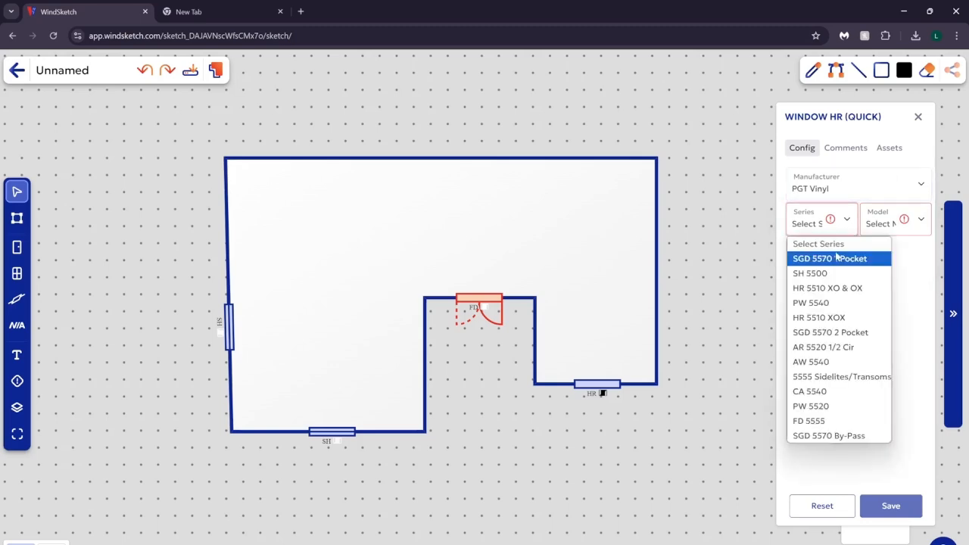
pyautogui.click(824, 293)
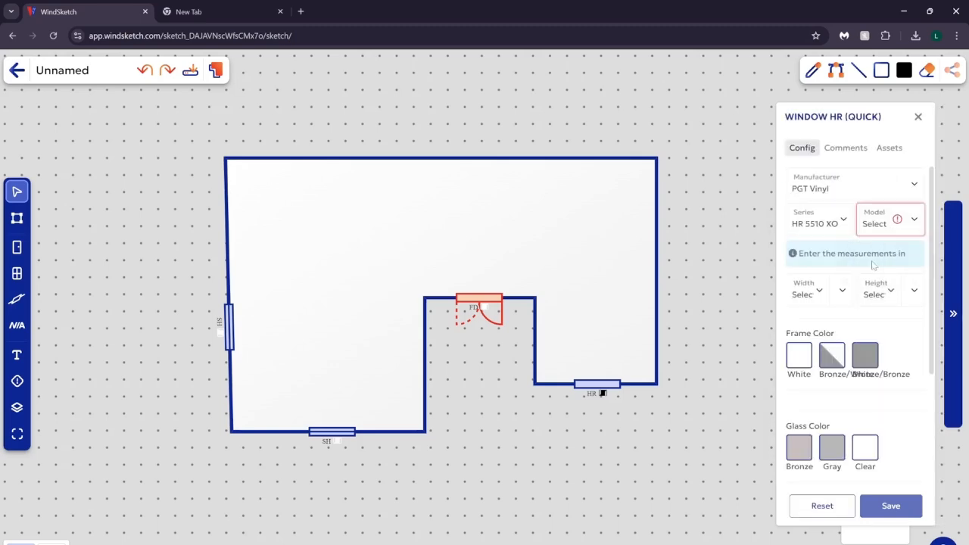
# Choose model HR for the quick window and set its predefined width to 52 inches.
pyautogui.scroll(-1, 831, 362)
pyautogui.click(842, 322)
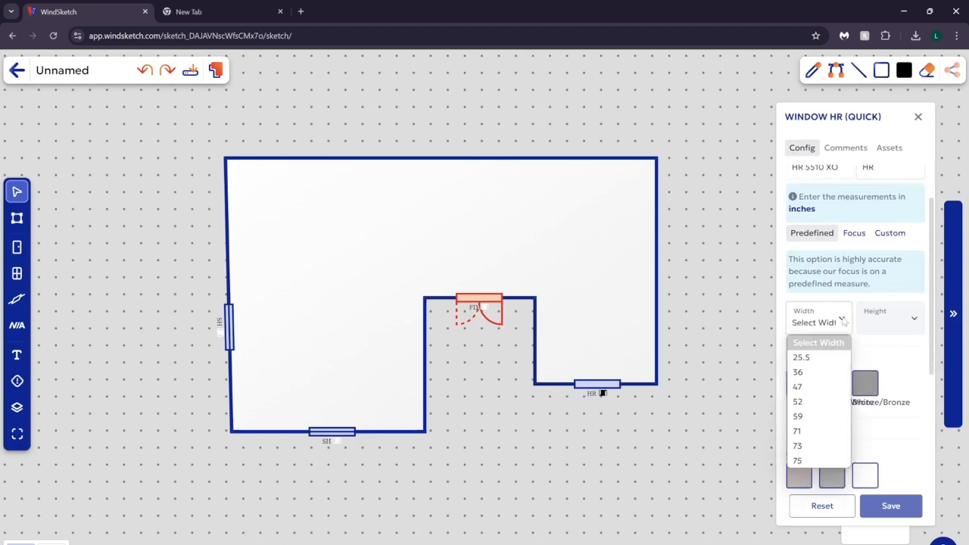
pyautogui.click(802, 401)
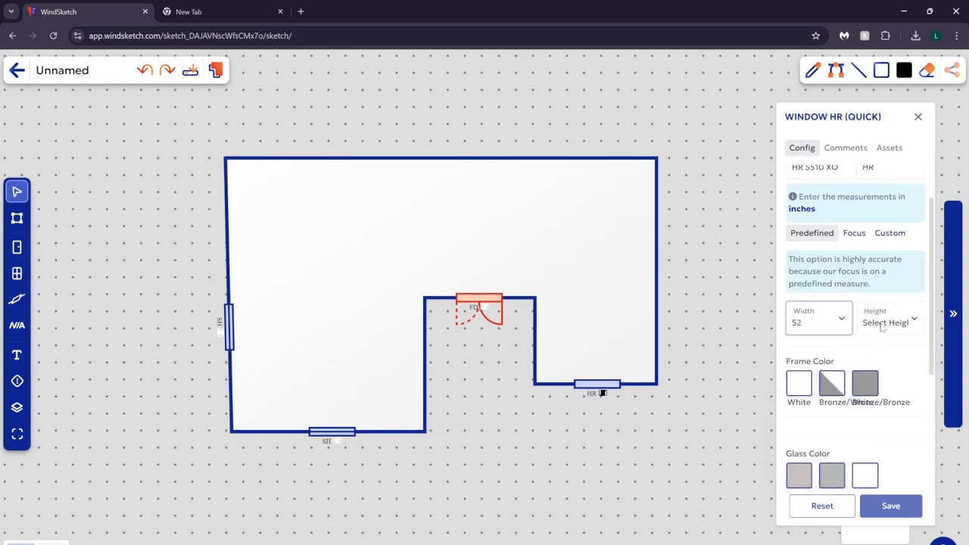
# Set the quick HR window's predefined height to 62 inches, its frame colour to White and its glass colour to Gray.
pyautogui.click(881, 327)
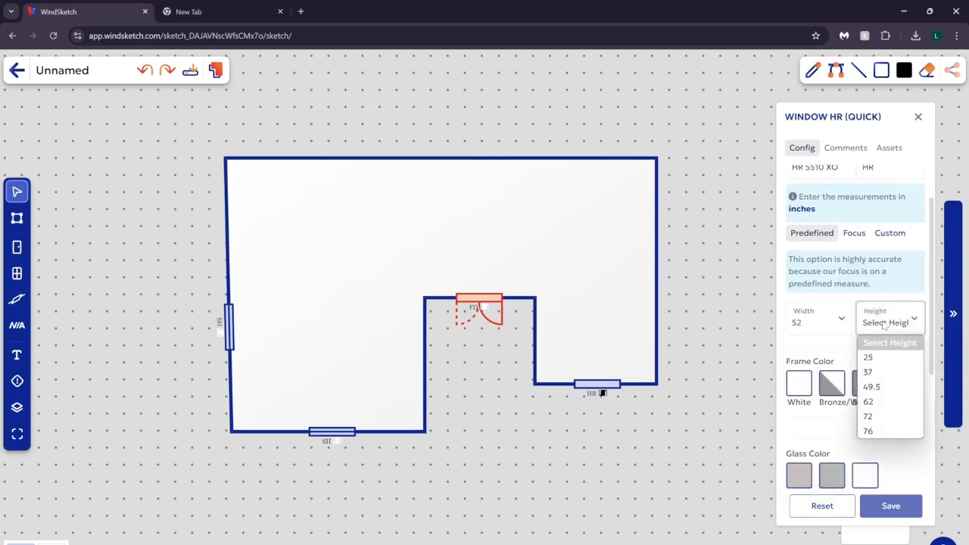
pyautogui.click(880, 402)
pyautogui.scroll(-1, 809, 361)
pyautogui.click(798, 331)
pyautogui.scroll(-1, 826, 366)
pyautogui.click(827, 365)
# Set the HR window's glass to Lami/Ins with Low-E Max and Argon, and save the window configuration.
pyautogui.scroll(-2, 827, 365)
pyautogui.click(838, 348)
pyautogui.click(836, 372)
pyautogui.click(839, 382)
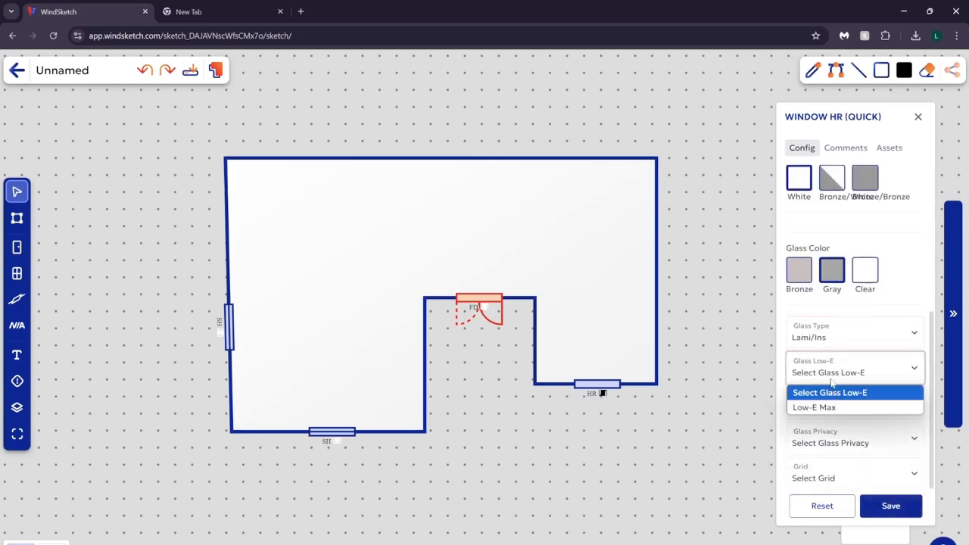
pyautogui.click(841, 407)
pyautogui.click(840, 410)
pyautogui.click(830, 444)
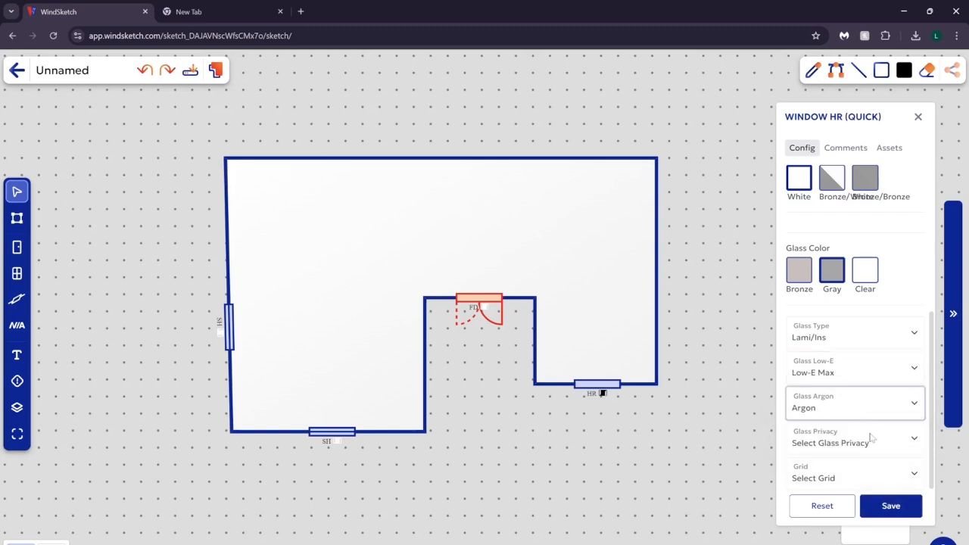
pyautogui.click(890, 511)
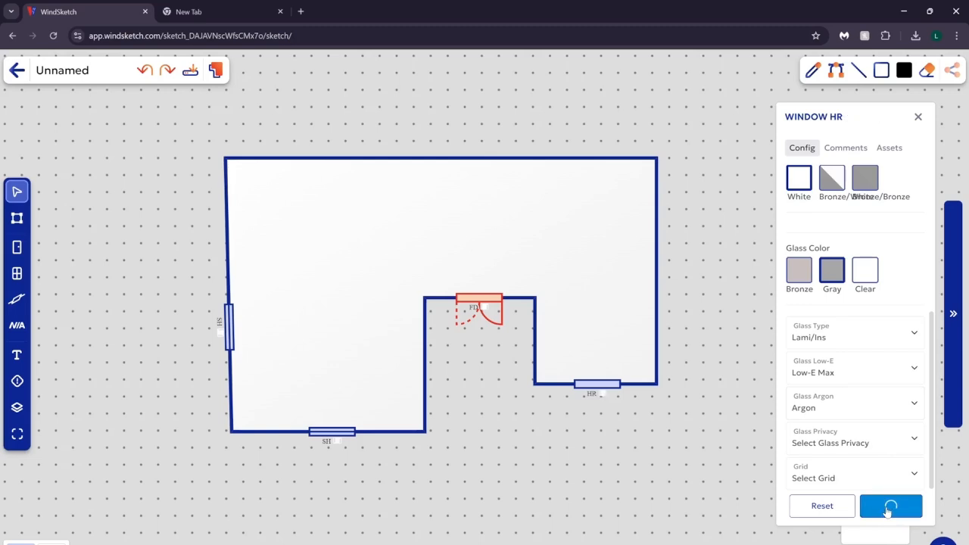
pyautogui.click(918, 117)
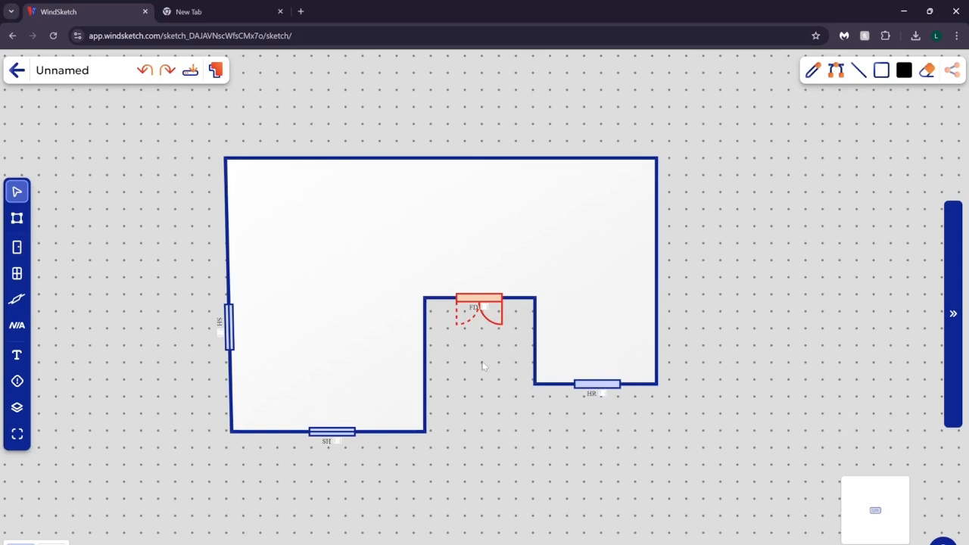
# Set the FD door in the recess as the main opening of the floor plan.
pyautogui.rightClick(479, 296)
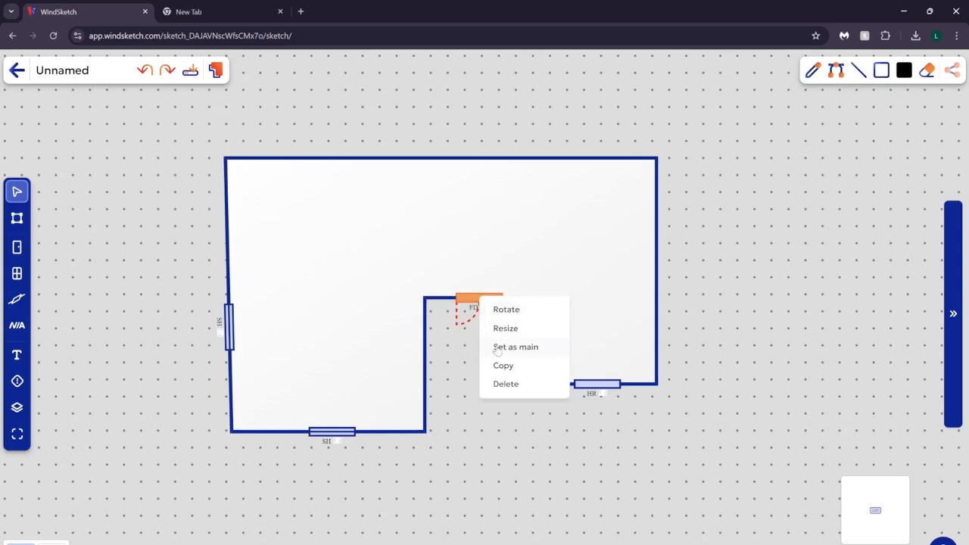
pyautogui.click(517, 355)
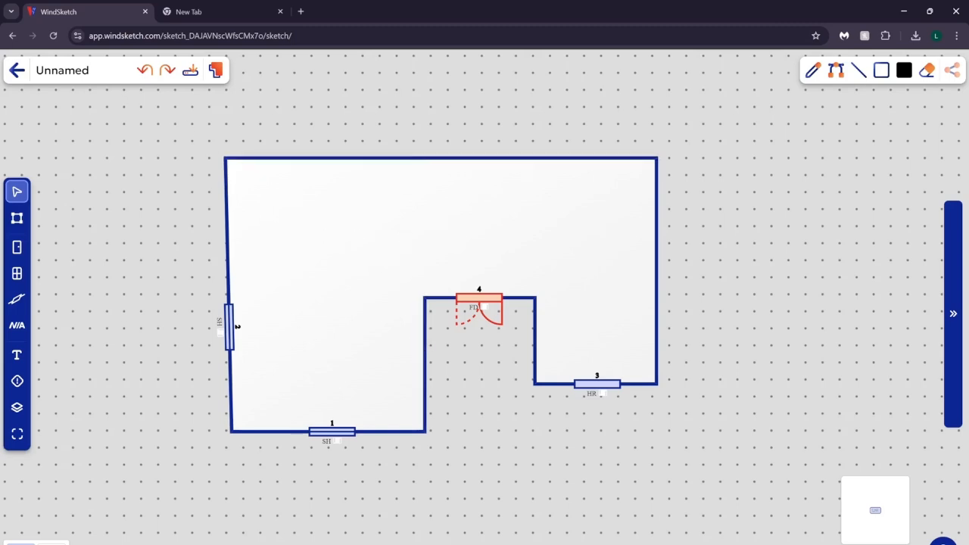
# Rename the unnamed sketch as Map 1.
pyautogui.press('BackSpace')
pyautogui.press('BackSpace')
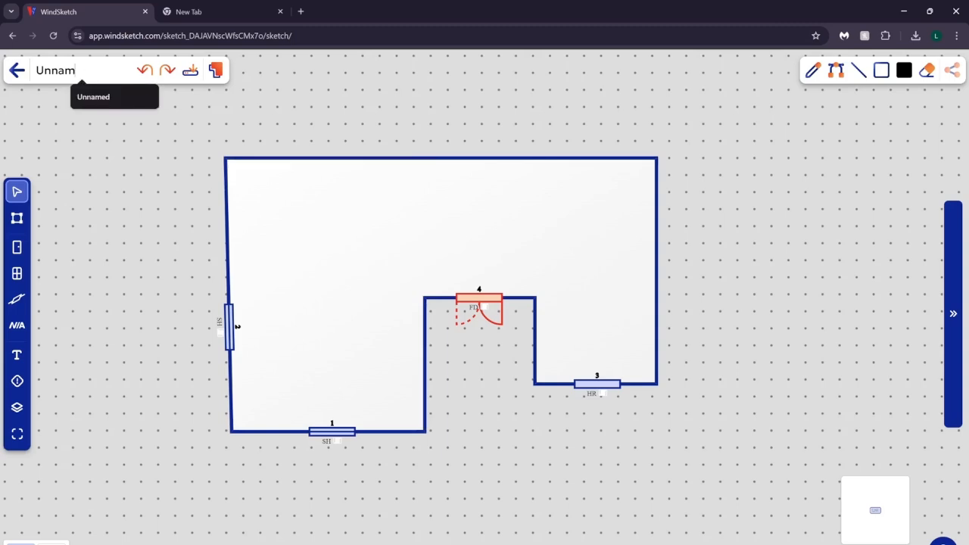
pyautogui.press('BackSpace')
pyautogui.press('BackSpace')
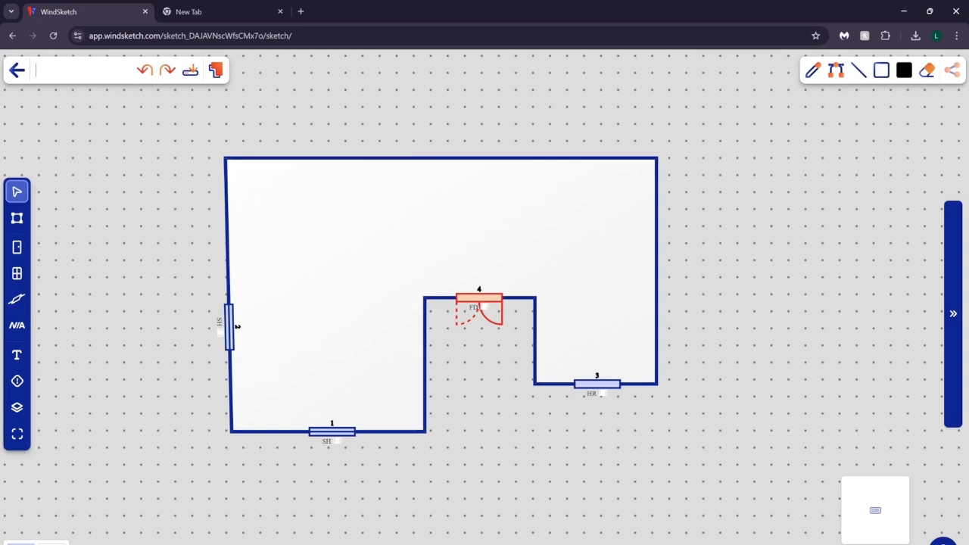
pyautogui.write('Map 1')
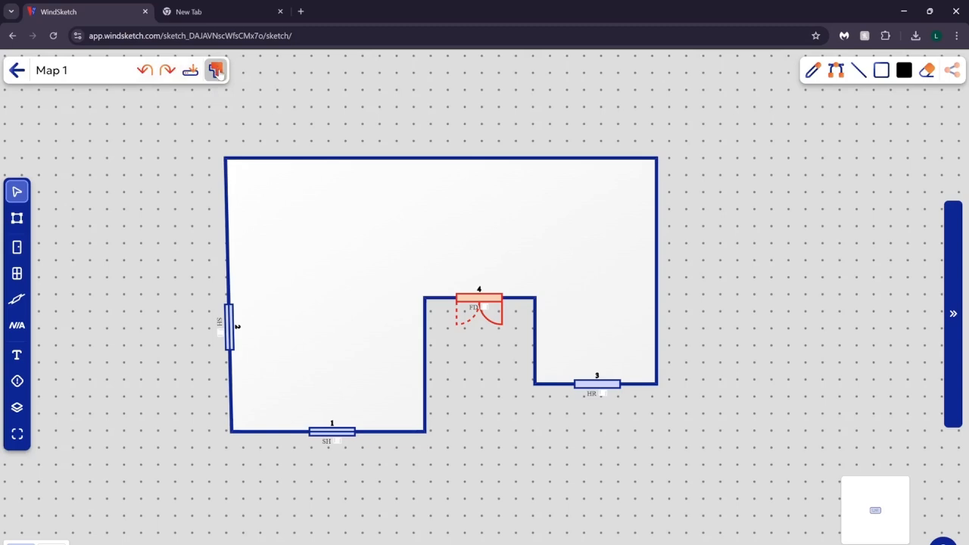
# Create a new proposal named Map 2 that copies the floor plan including its doors and windows.
pyautogui.click(217, 70)
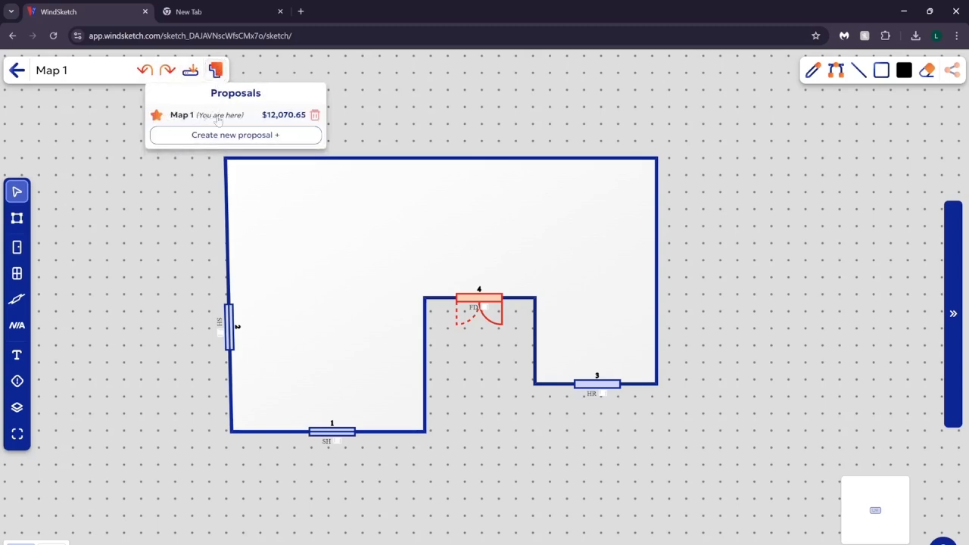
pyautogui.click(250, 139)
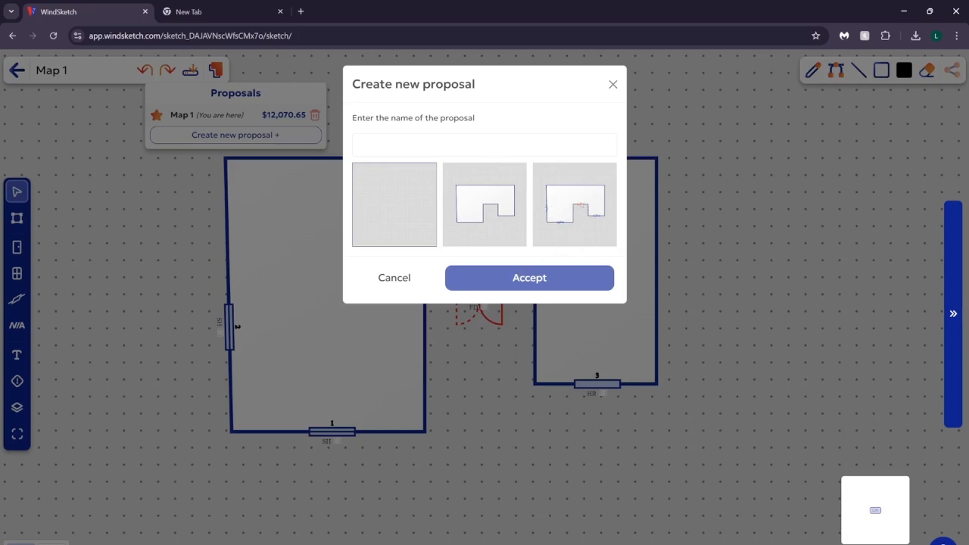
pyautogui.write('Map 2')
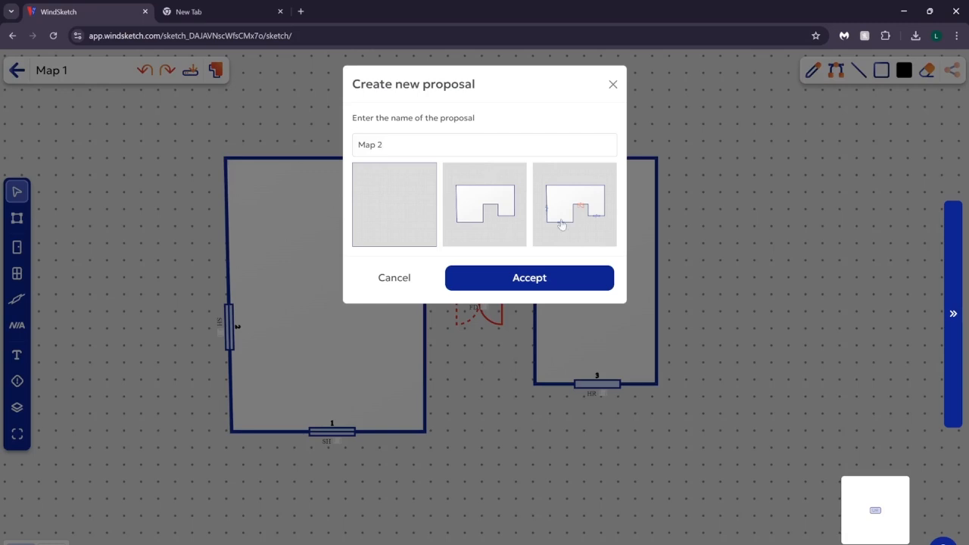
pyautogui.click(575, 206)
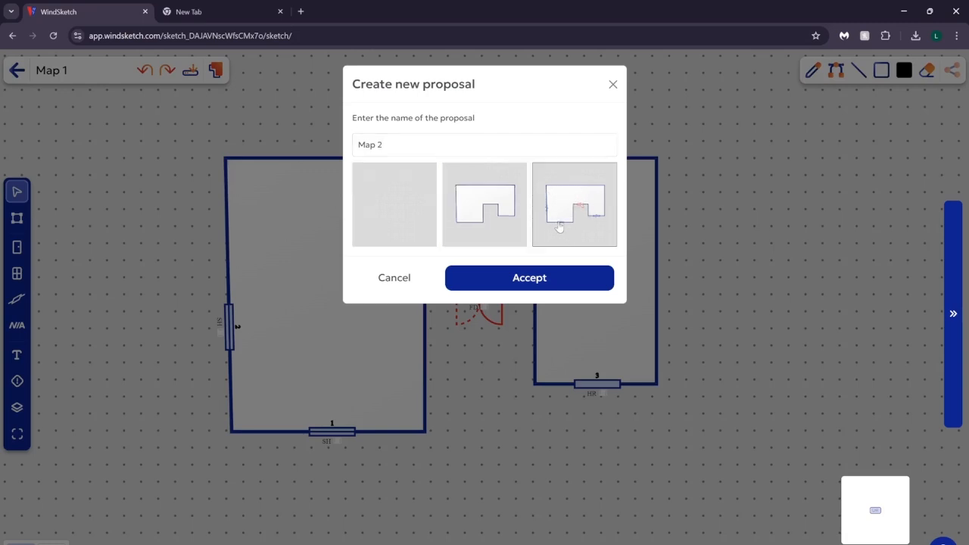
pyautogui.click(530, 277)
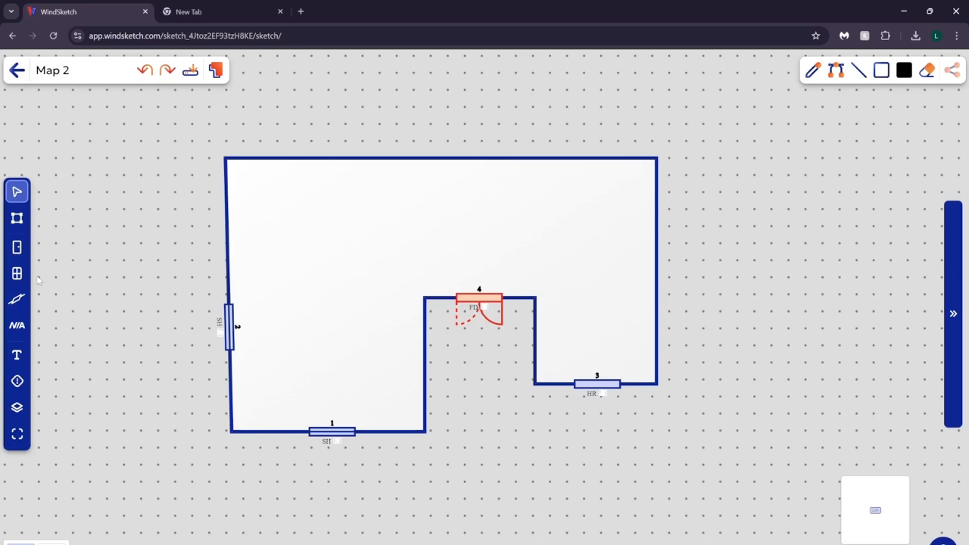
# Start inserting a PGT Vinyl door from the SGD 5570 By-Pass series, choosing the 3T3P model.
pyautogui.click(19, 252)
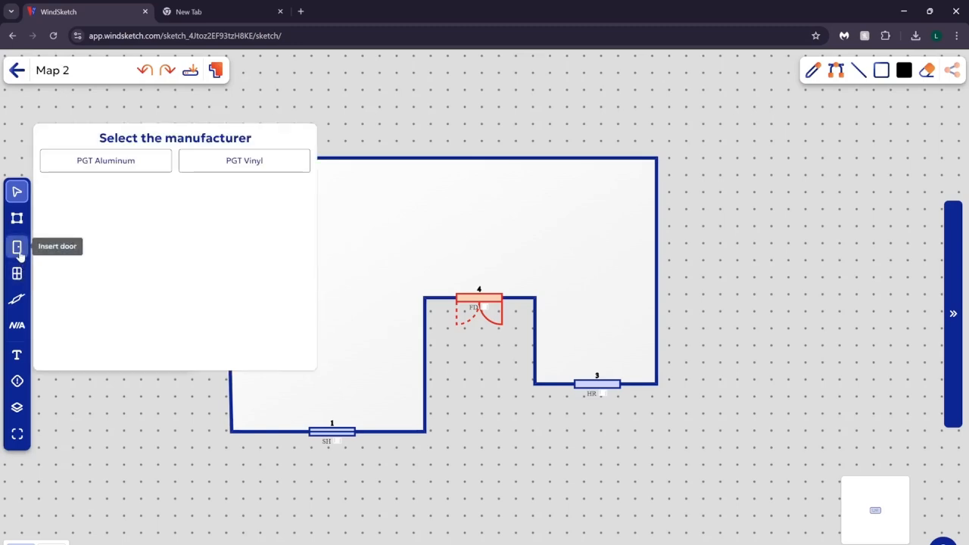
pyautogui.click(224, 166)
pyautogui.click(120, 227)
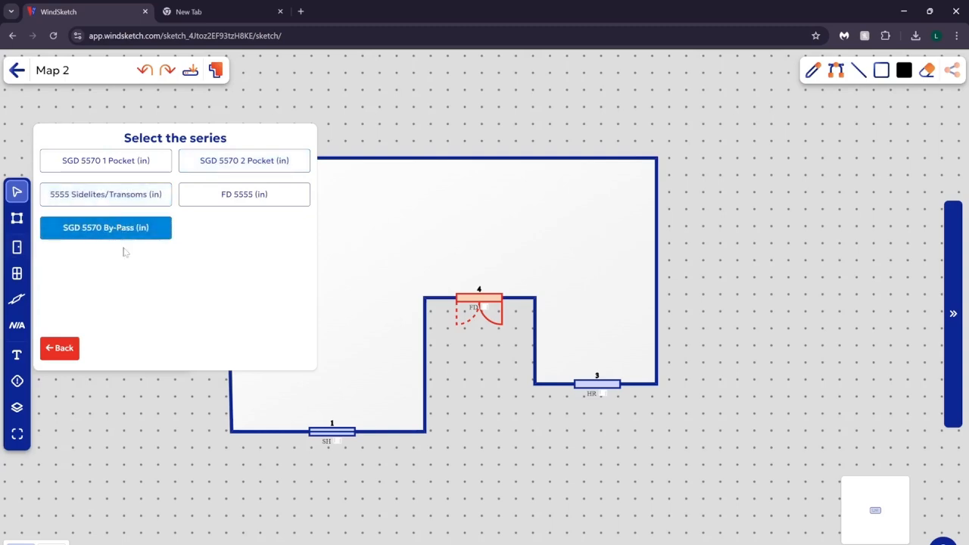
pyautogui.click(210, 199)
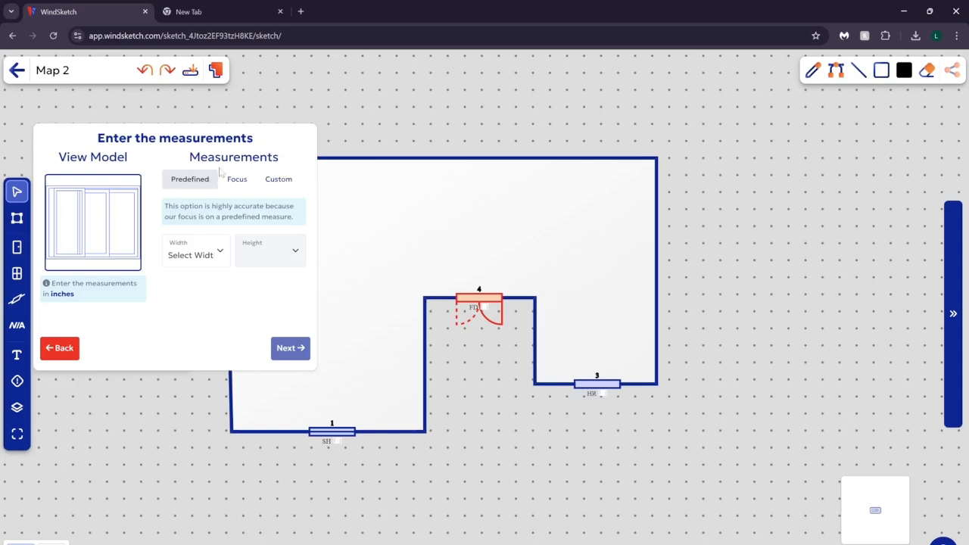
# Set the sliding door's predefined measurements to 141.25 inches wide and 80 inches high.
pyautogui.click(209, 255)
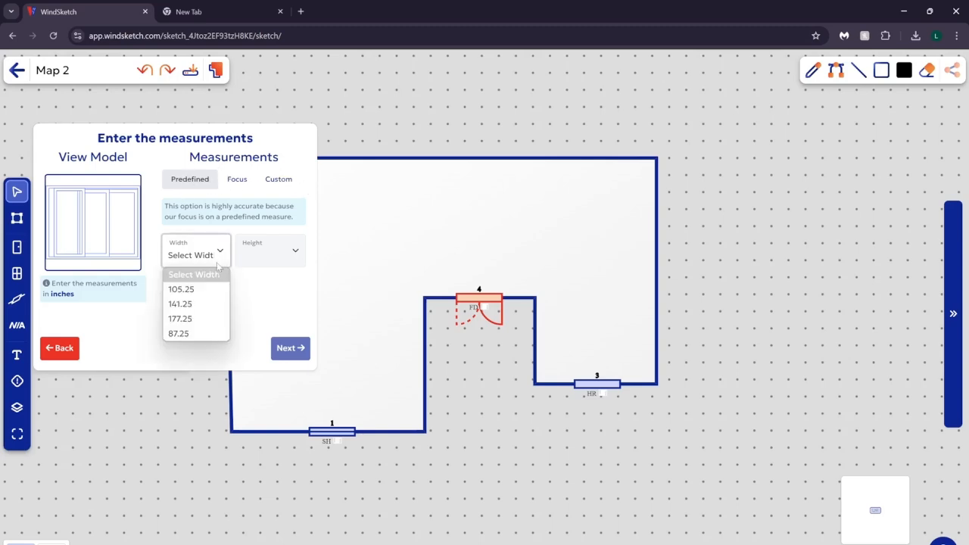
pyautogui.click(195, 304)
pyautogui.click(257, 252)
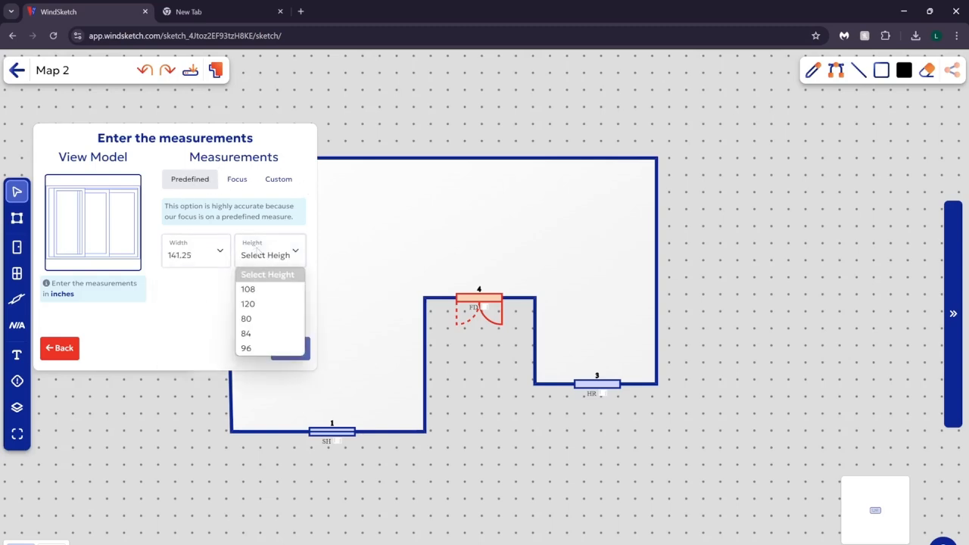
pyautogui.click(256, 319)
pyautogui.click(286, 347)
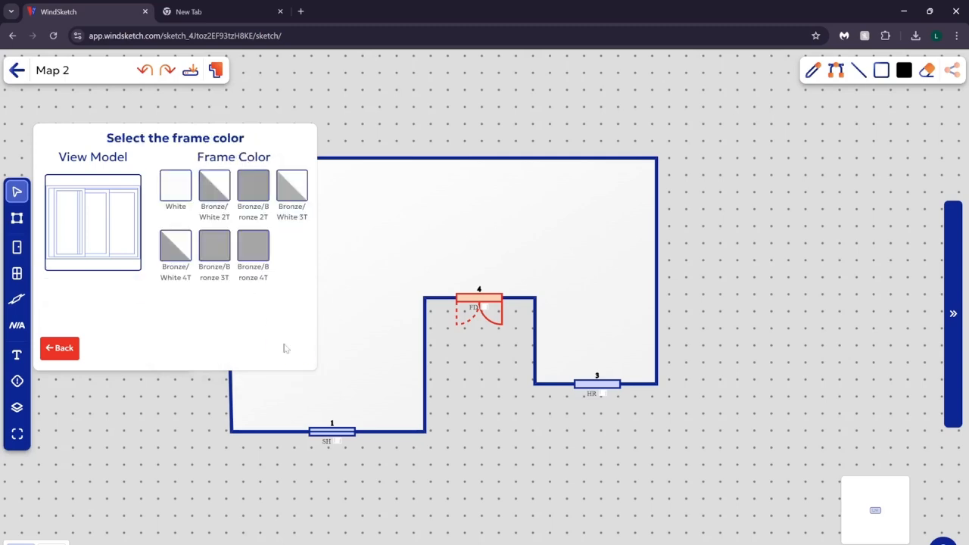
# Give the door a White frame, SS Package 1 pnl trim and Clear Lami/Ins glass with Argon 1 p, omitting privacy glass.
pyautogui.click(181, 192)
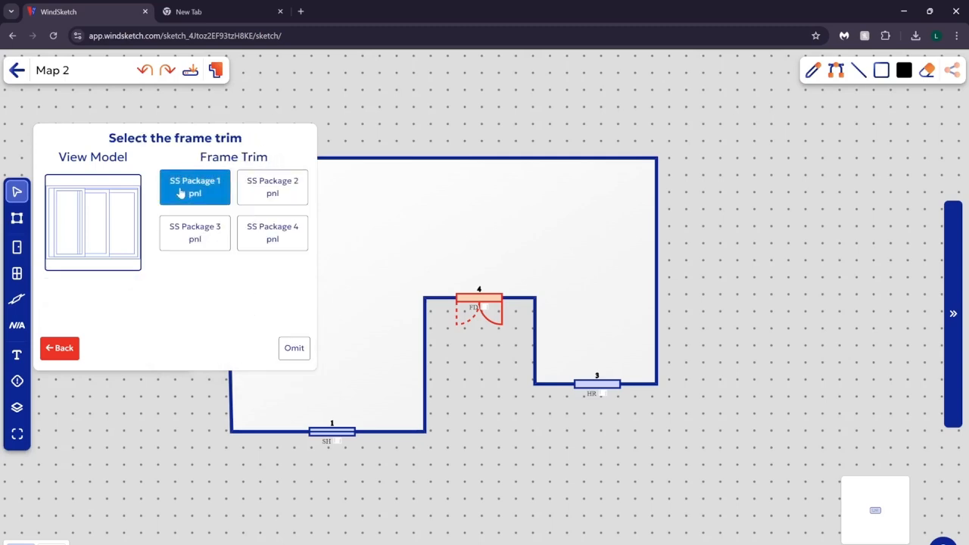
pyautogui.click(193, 195)
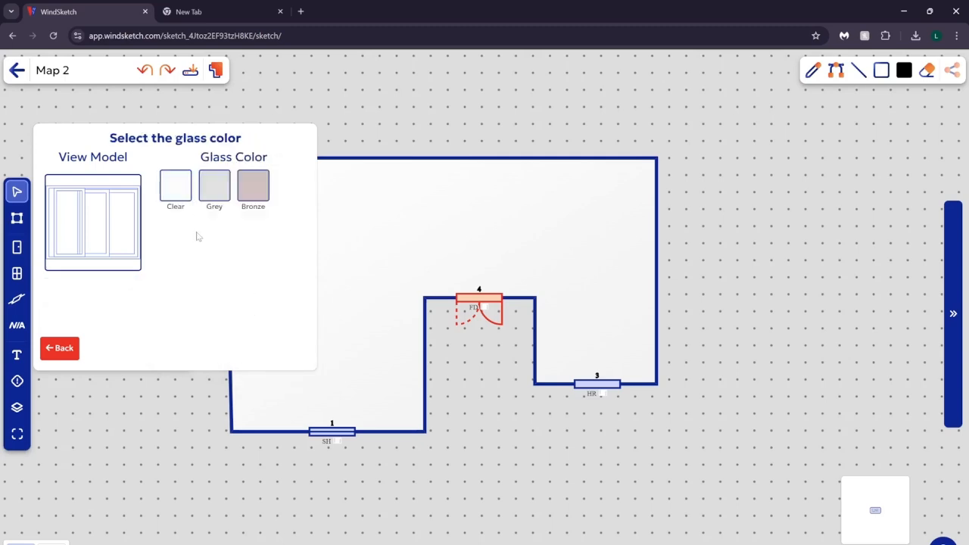
pyautogui.click(176, 188)
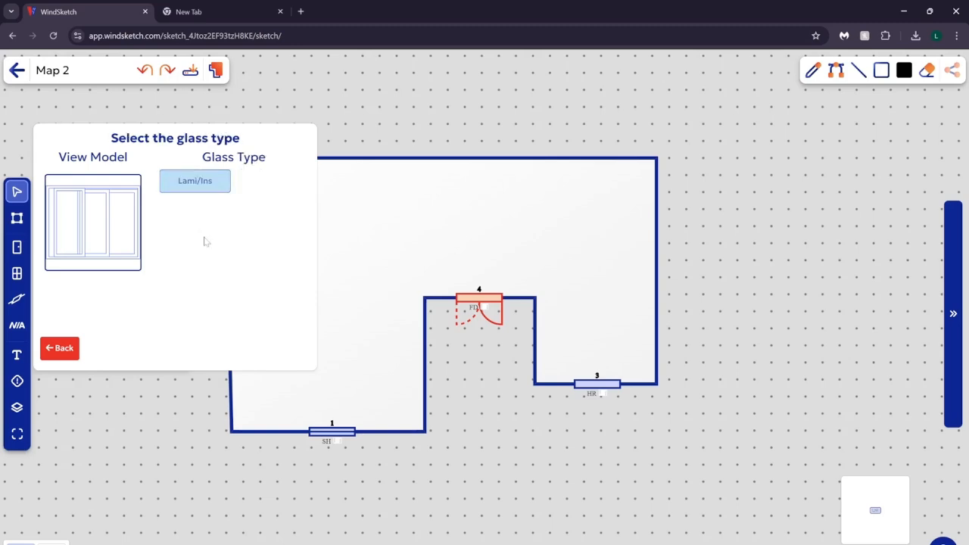
pyautogui.click(204, 187)
pyautogui.click(204, 189)
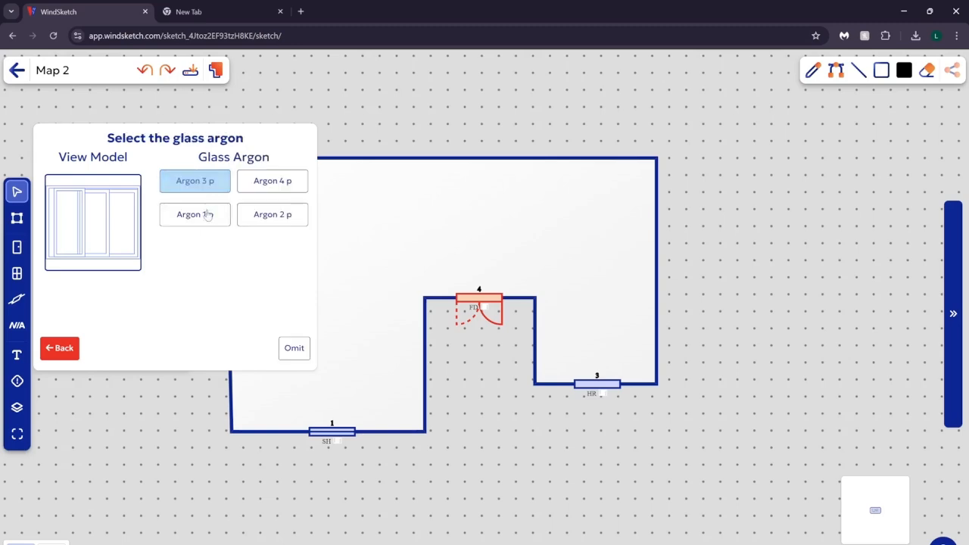
pyautogui.click(204, 217)
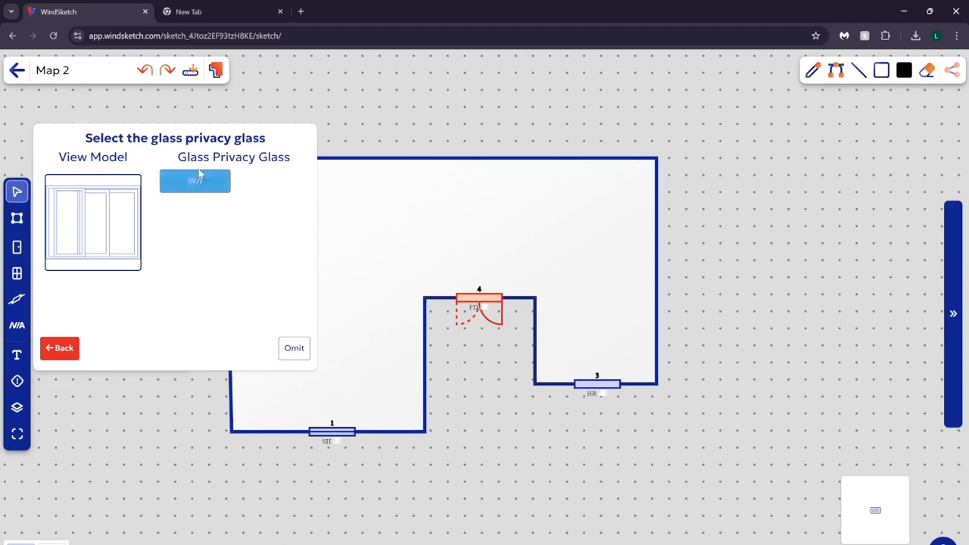
pyautogui.click(297, 349)
# Apply the door configuration without a grid and place one door near the middle of the long upper wall.
pyautogui.scroll(-5, 237, 227)
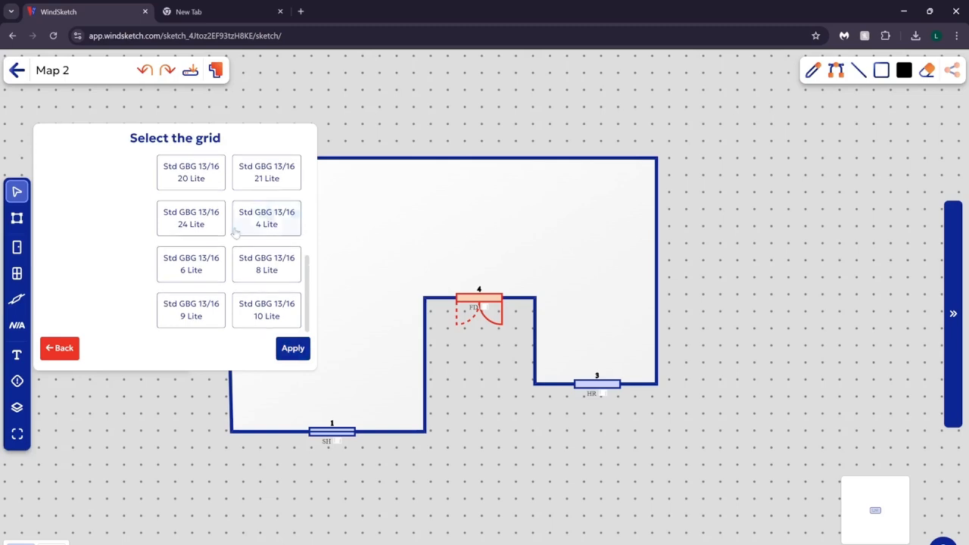
pyautogui.scroll(5, 236, 225)
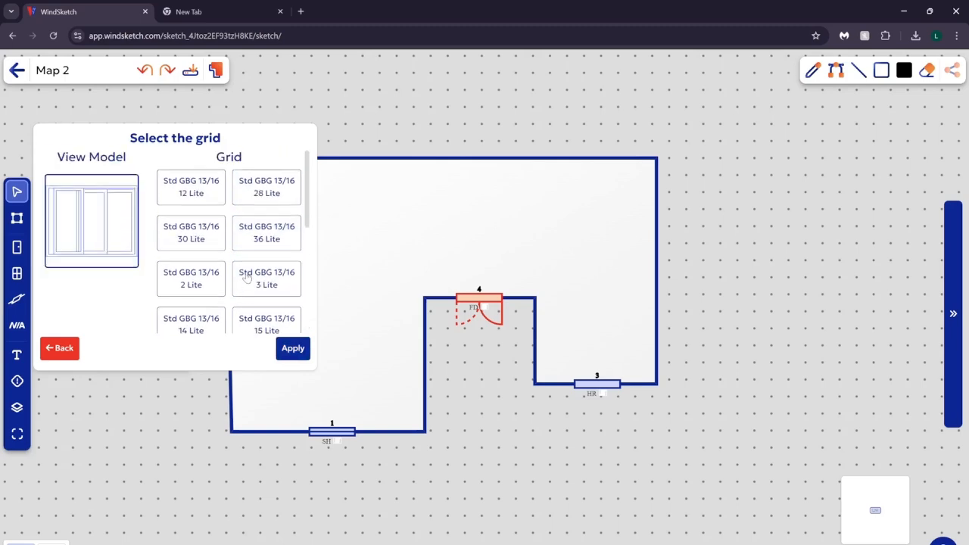
pyautogui.click(293, 349)
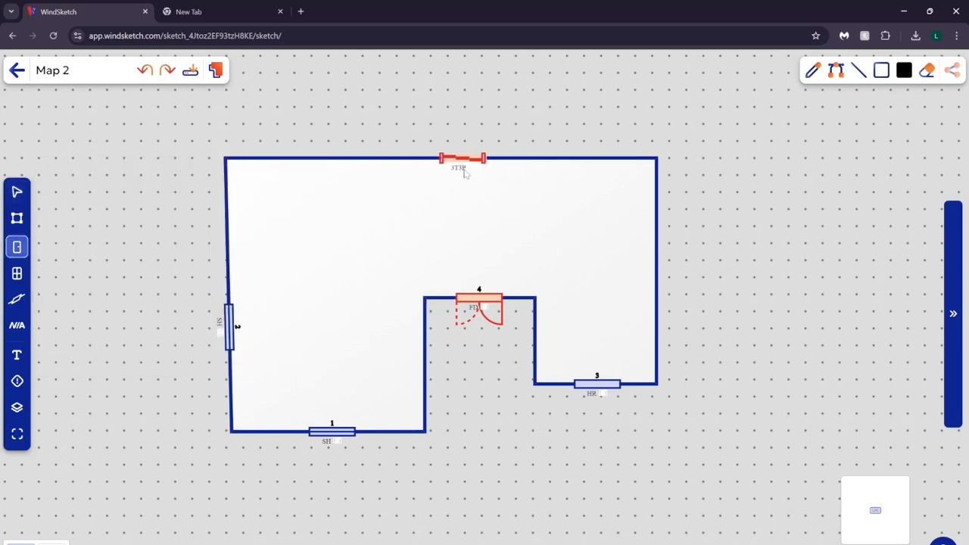
pyautogui.click(465, 171)
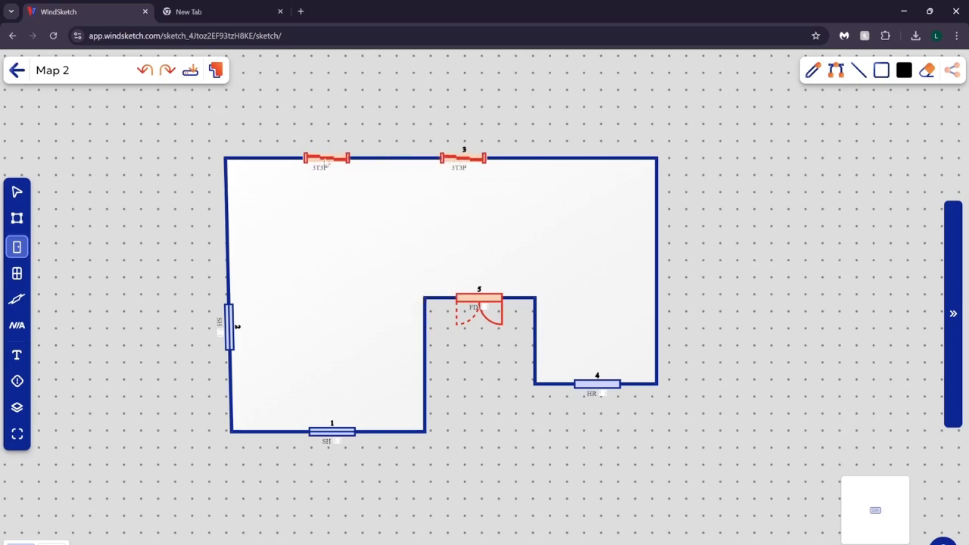
pyautogui.click(18, 193)
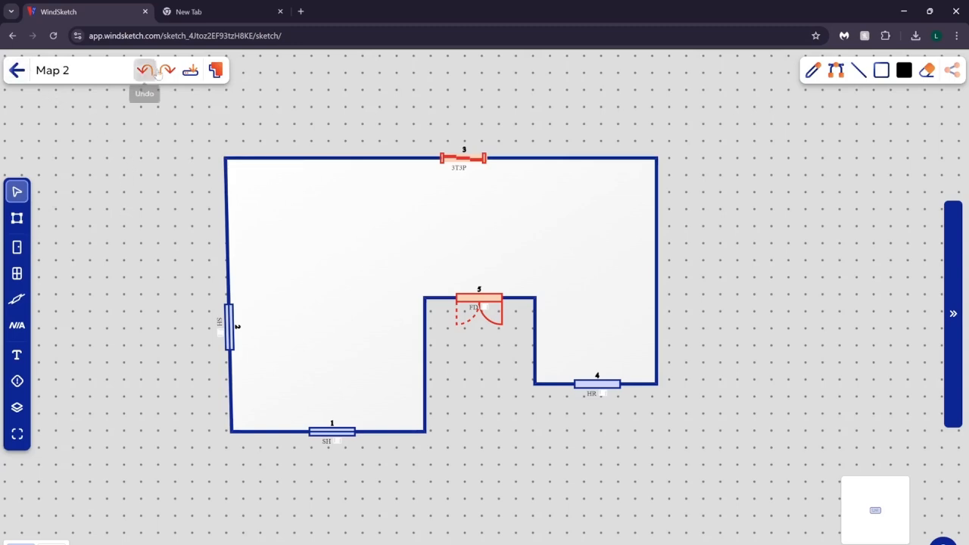
# Export the Map 2 floor plan as a PDF and review the exported file.
pyautogui.click(190, 74)
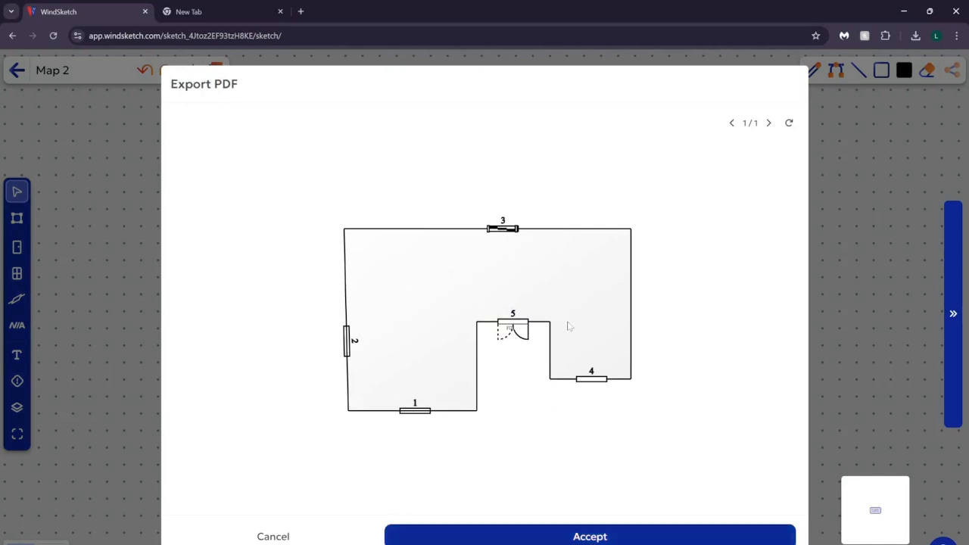
pyautogui.click(569, 535)
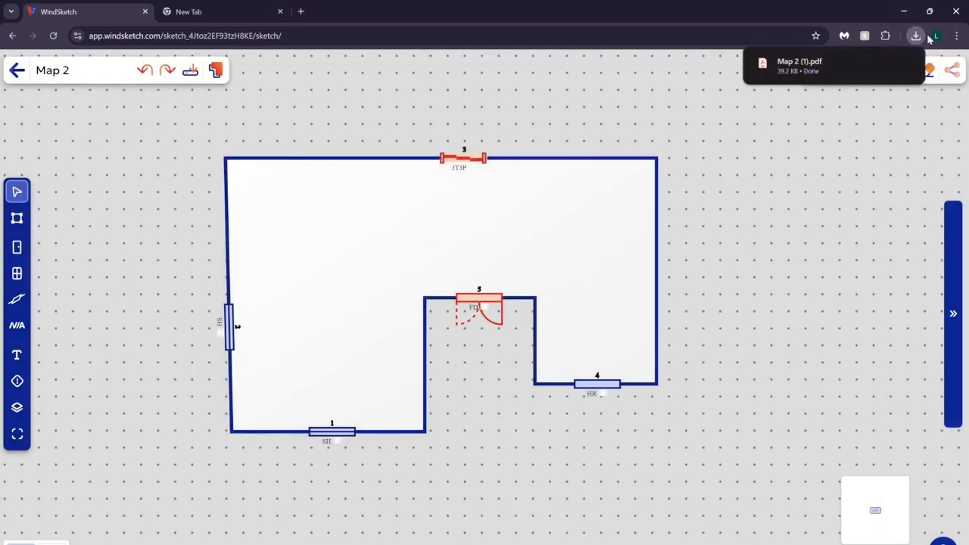
pyautogui.click(804, 66)
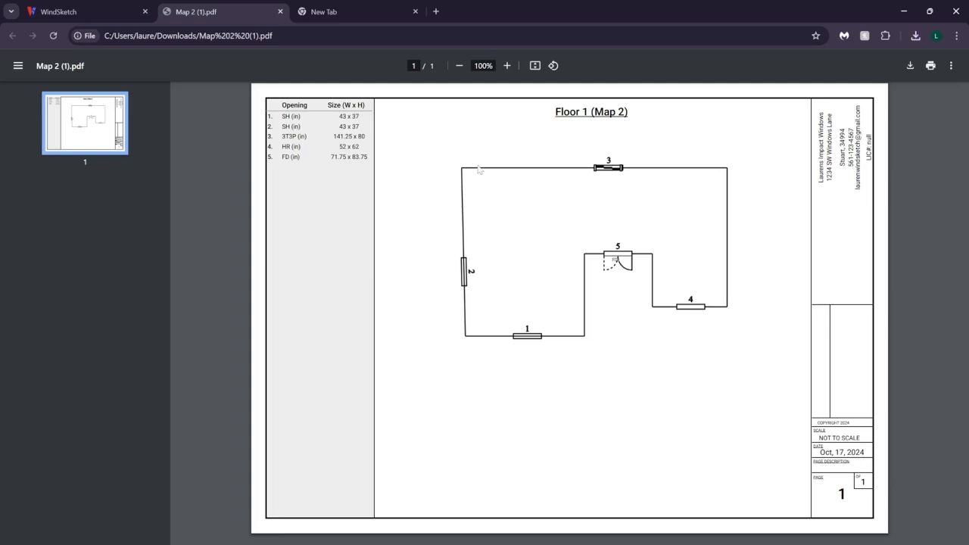
pyautogui.click(280, 11)
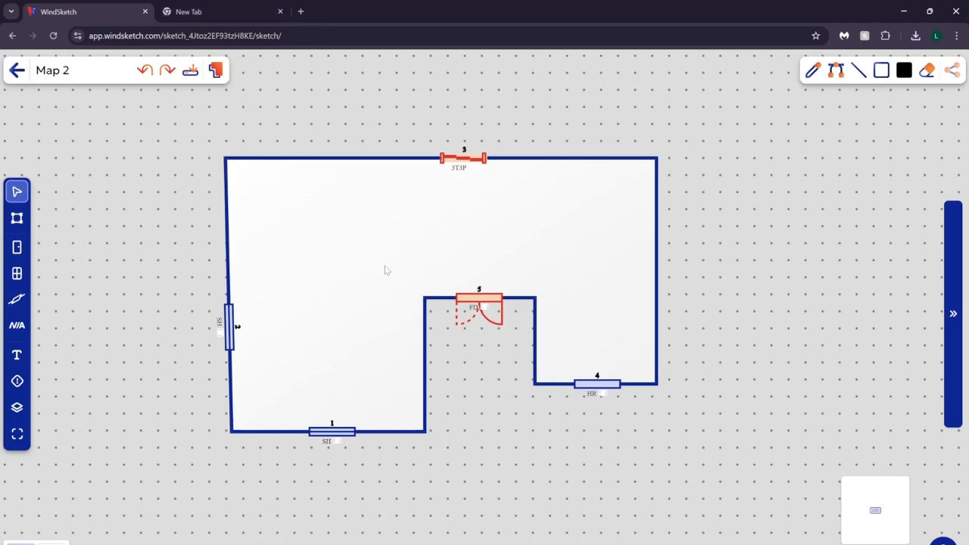
# Return to the projects list and assign the matching existing client, found by first name, to the project containing Map 2.
pyautogui.click(18, 71)
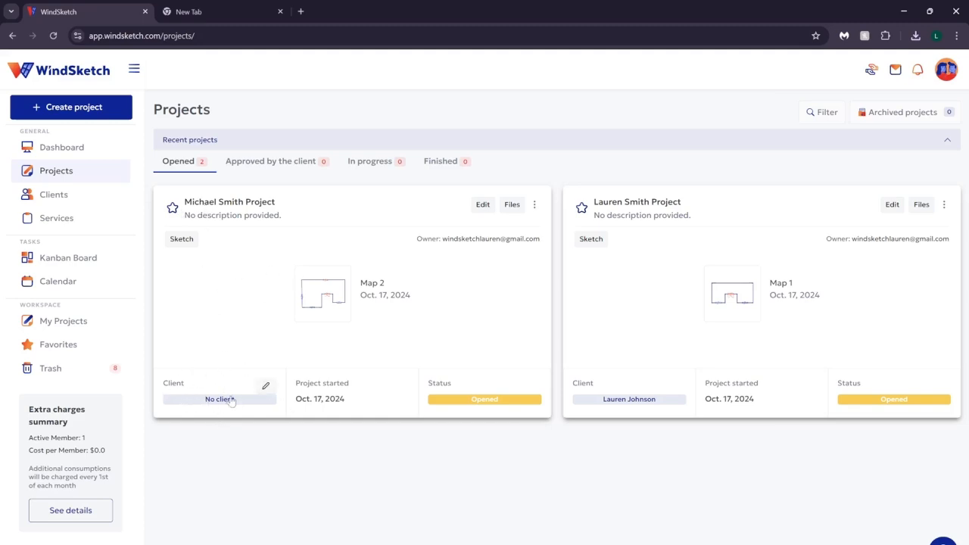
pyautogui.click(266, 387)
pyautogui.click(267, 388)
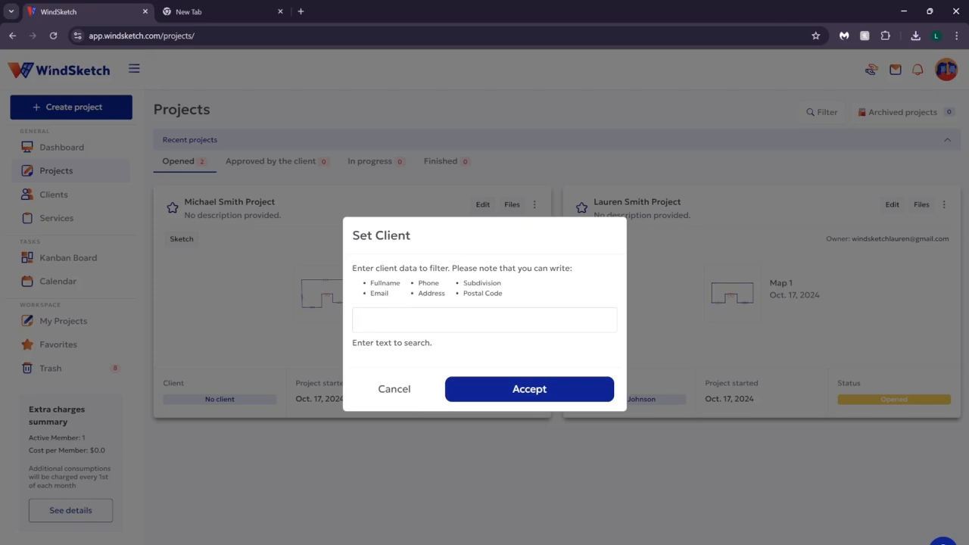
pyautogui.write('micha')
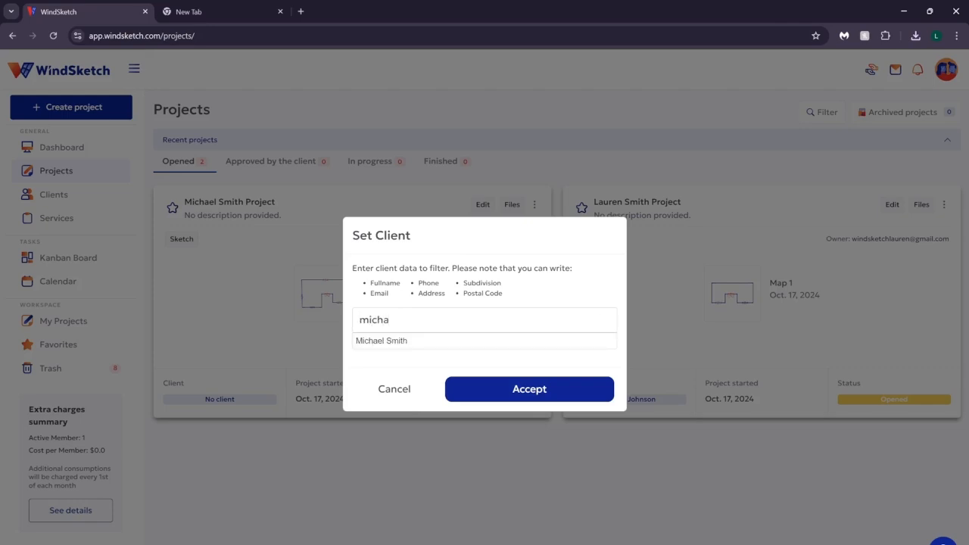
pyautogui.write('el')
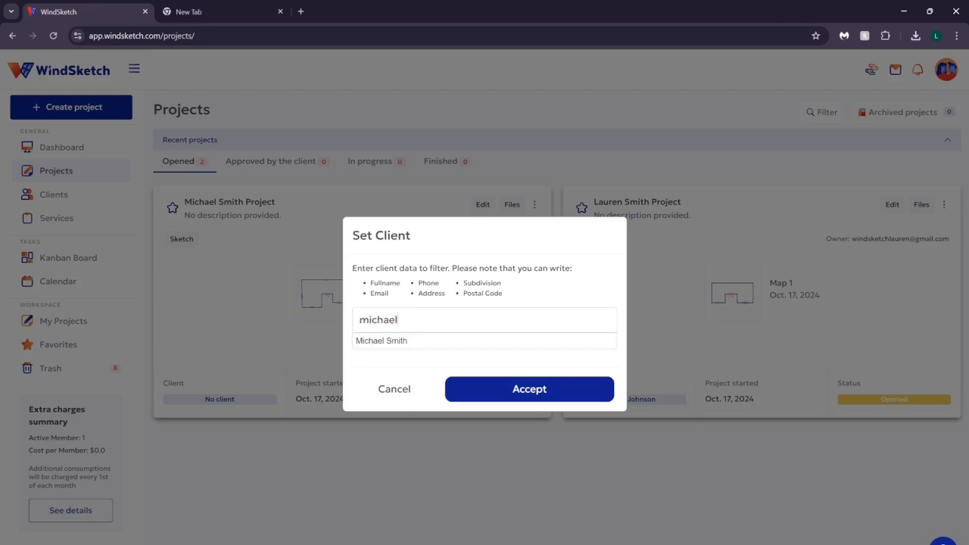
pyautogui.click(417, 342)
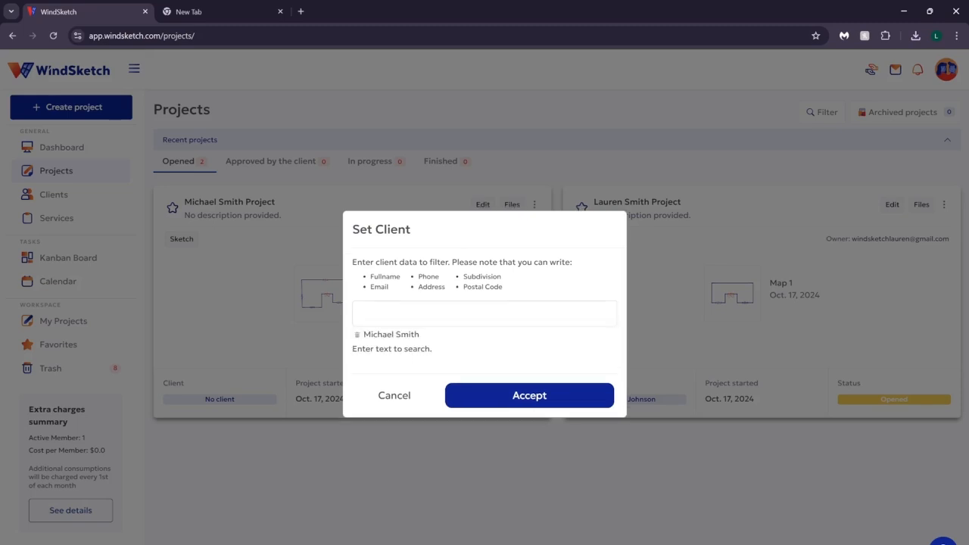
pyautogui.click(504, 395)
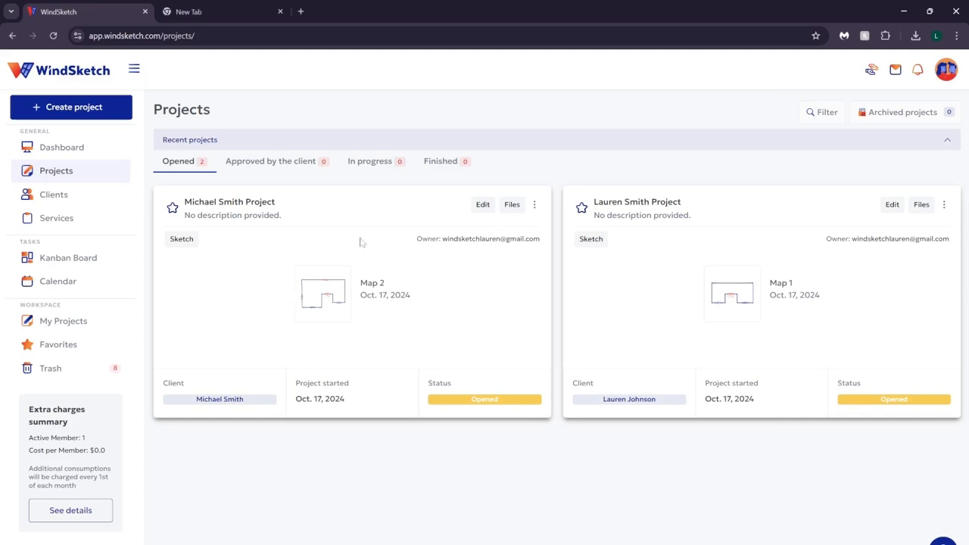
# Open the Map 2 project's overview and export its estimate cost invoice as a PDF.
pyautogui.click(534, 206)
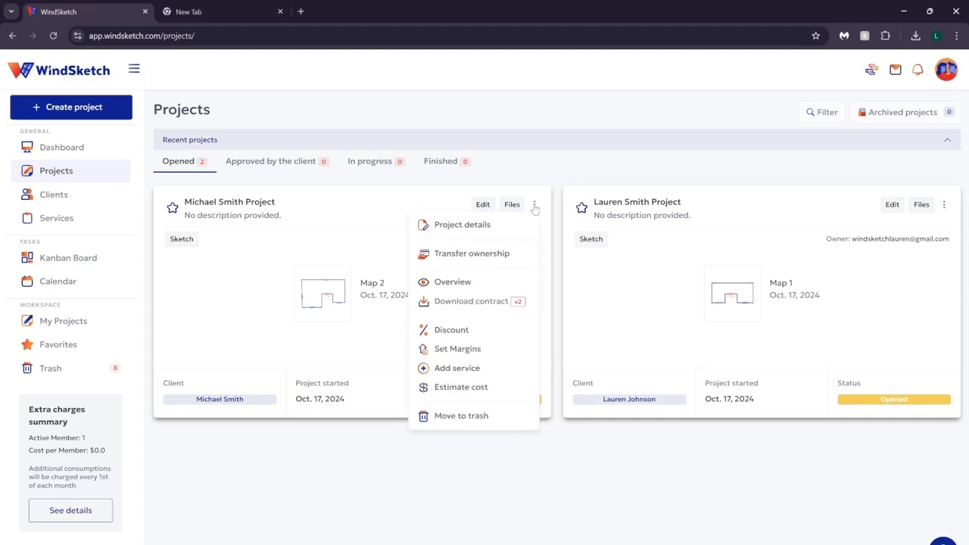
pyautogui.click(450, 285)
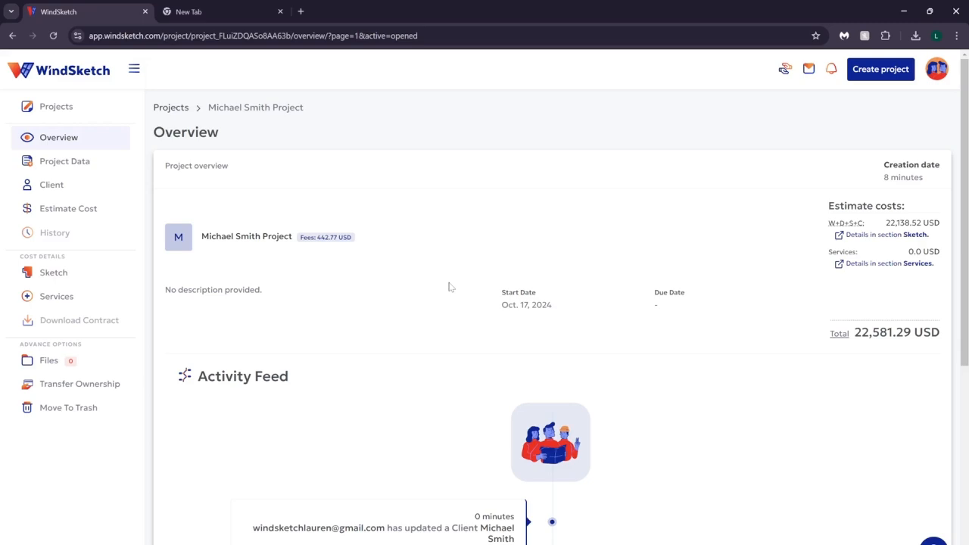
pyautogui.click(55, 215)
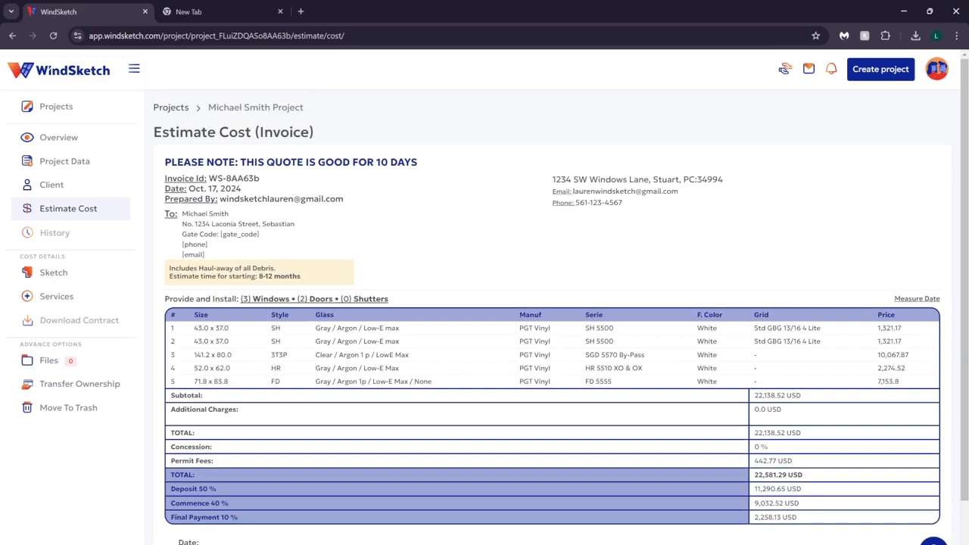
pyautogui.scroll(-1, 560, 303)
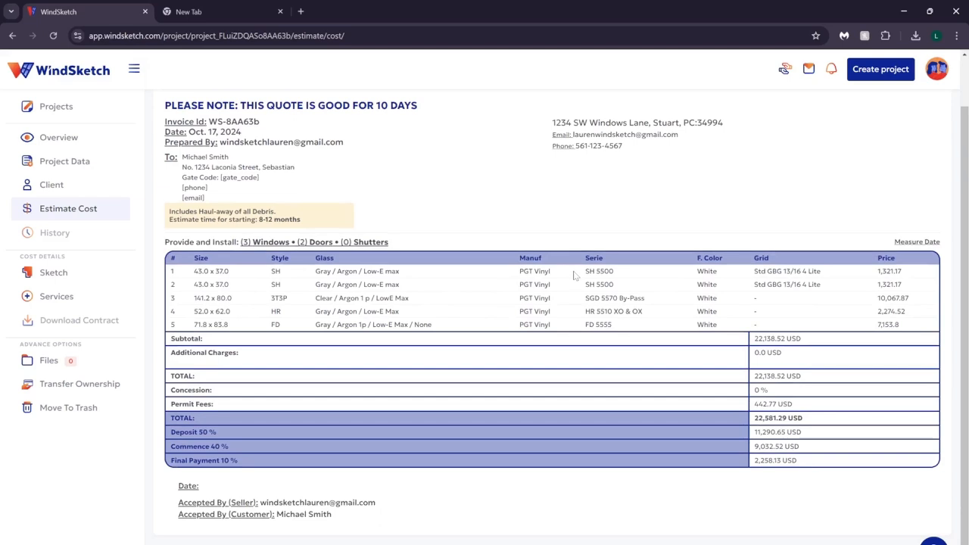
pyautogui.scroll(-1, 574, 276)
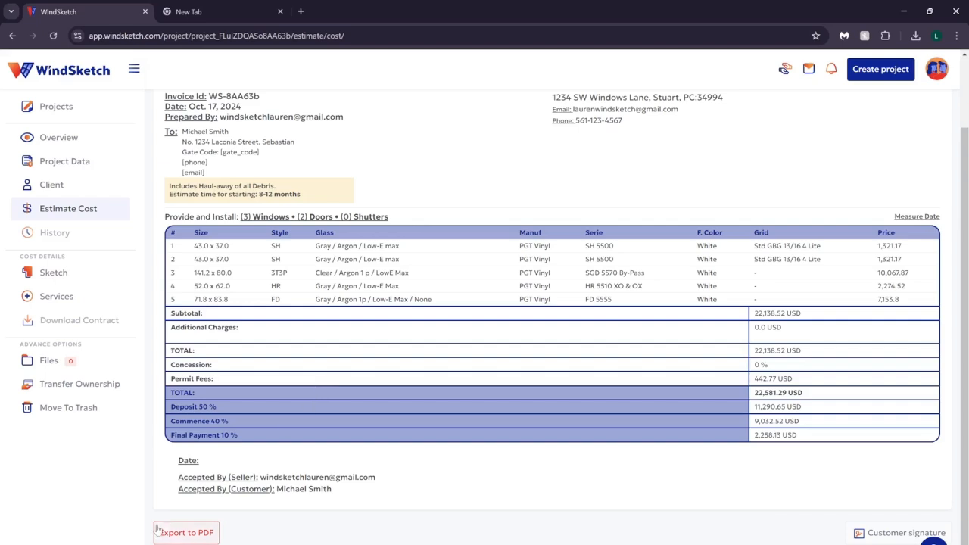
pyautogui.click(188, 533)
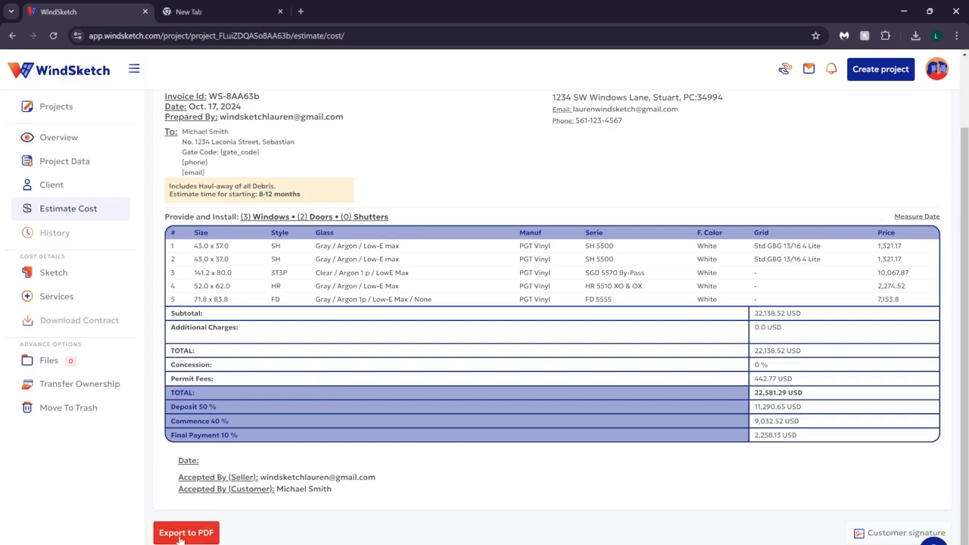
pyautogui.click(182, 534)
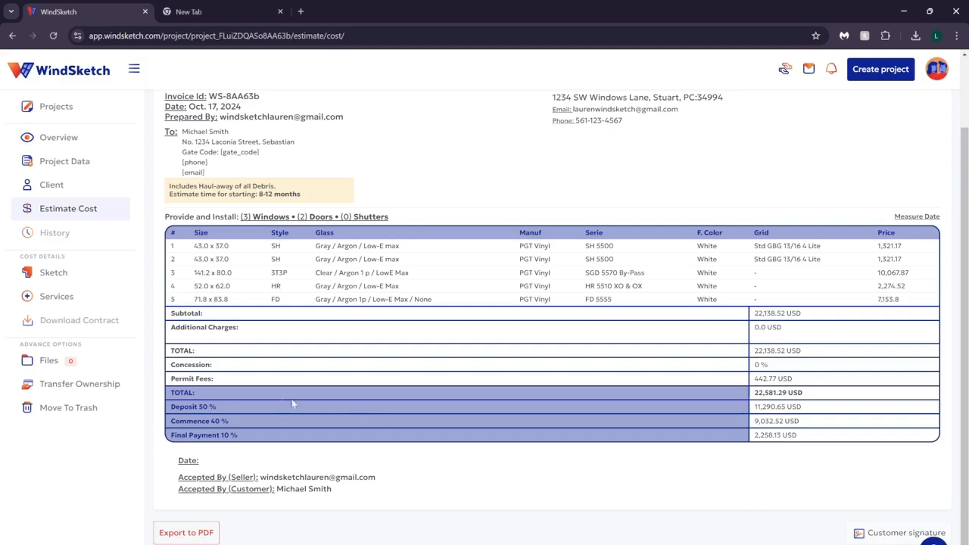
# Review the project overview, examining its estimate costs and the full activity feed.
pyautogui.click(49, 141)
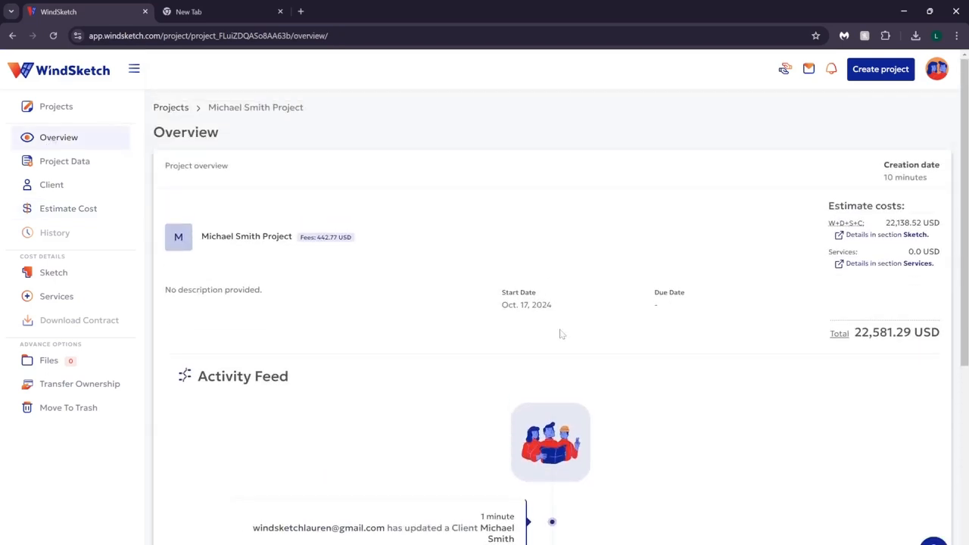
pyautogui.scroll(-5, 563, 334)
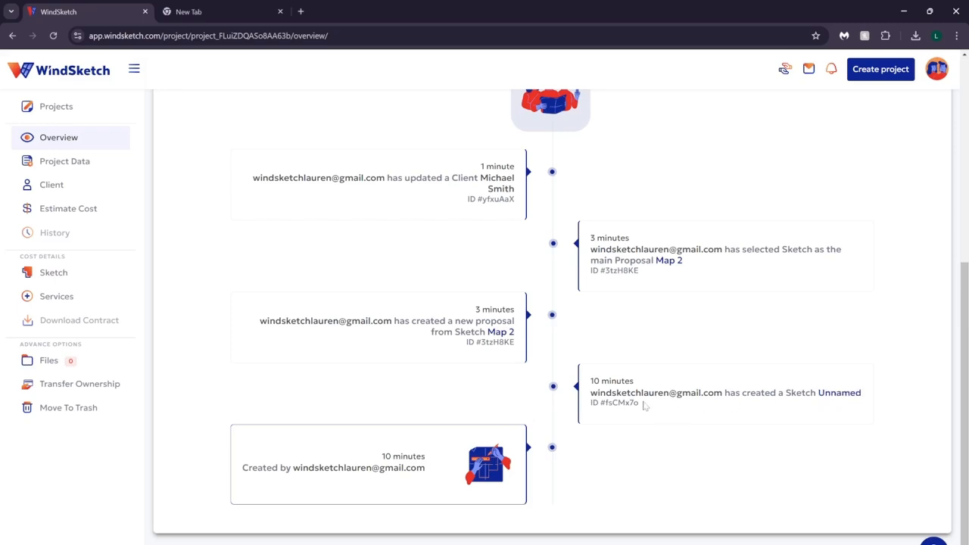
pyautogui.scroll(1, 643, 406)
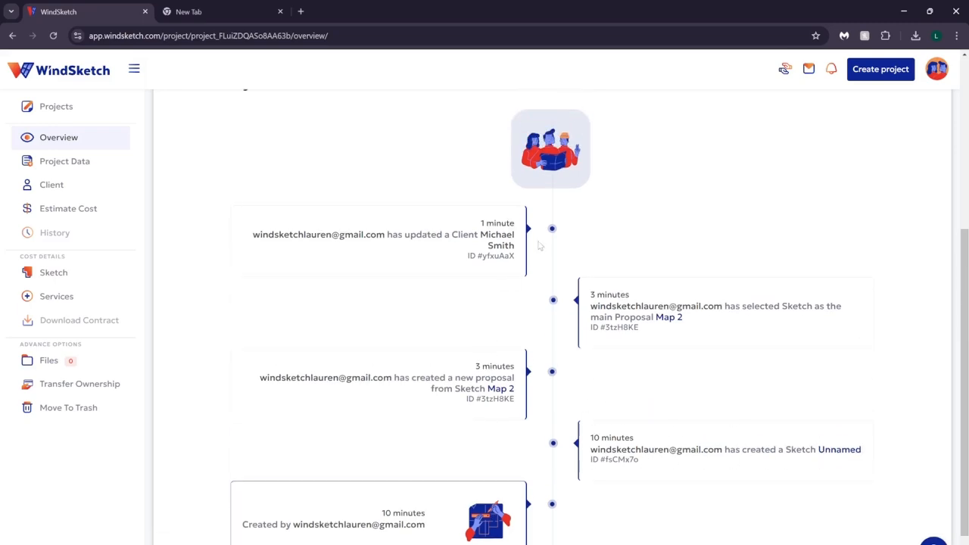
pyautogui.scroll(3, 557, 253)
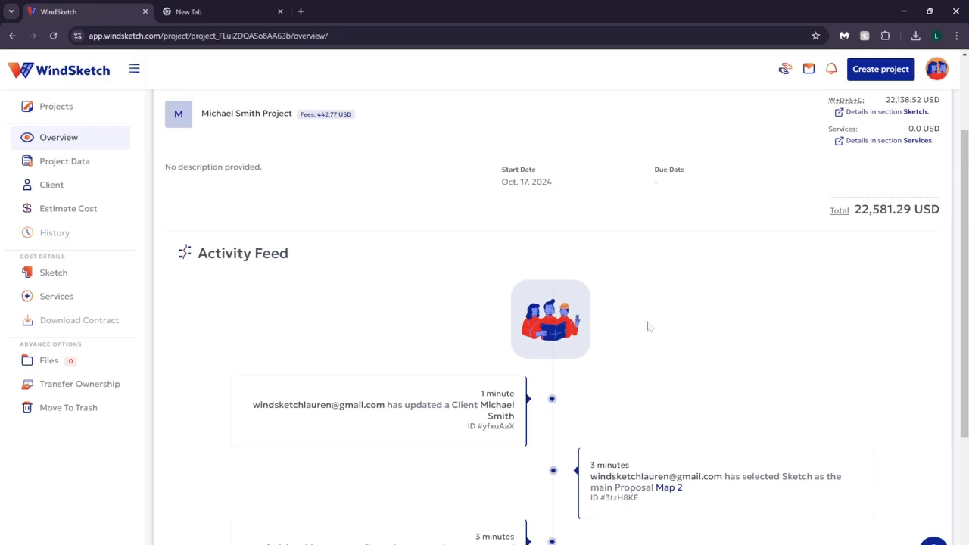
# Go to the company's Teams section from the dashboard, check its team and member lists, and create a team named Production Team.
pyautogui.click(74, 78)
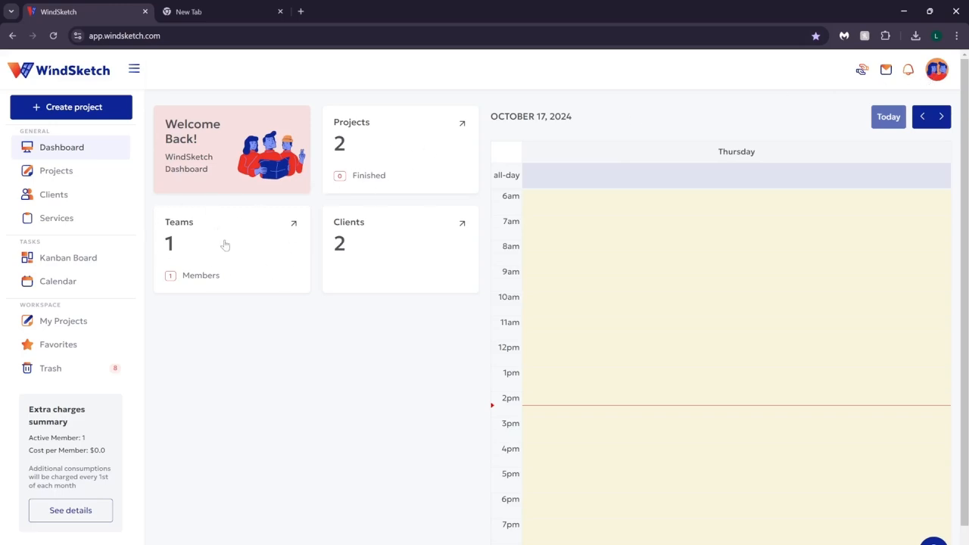
pyautogui.click(225, 272)
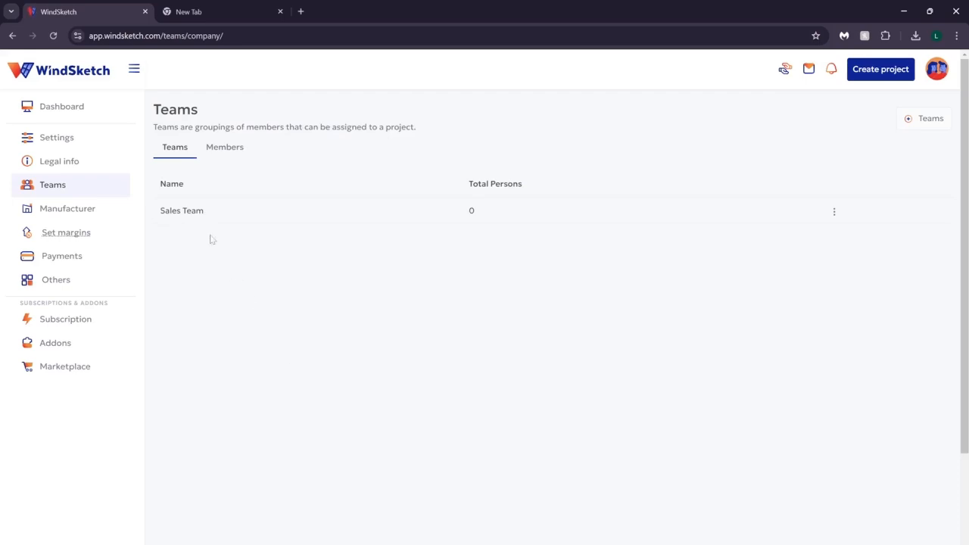
pyautogui.click(174, 151)
pyautogui.click(214, 150)
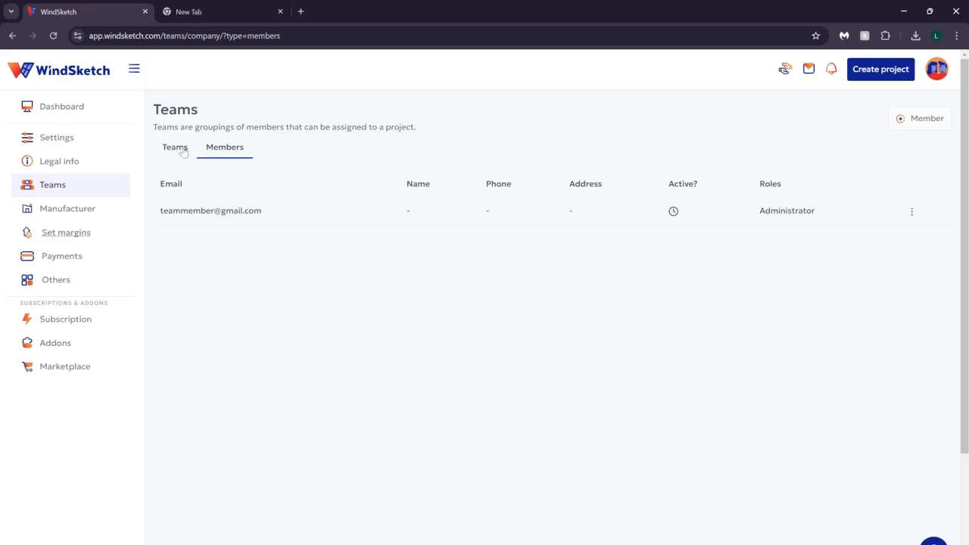
pyautogui.click(184, 152)
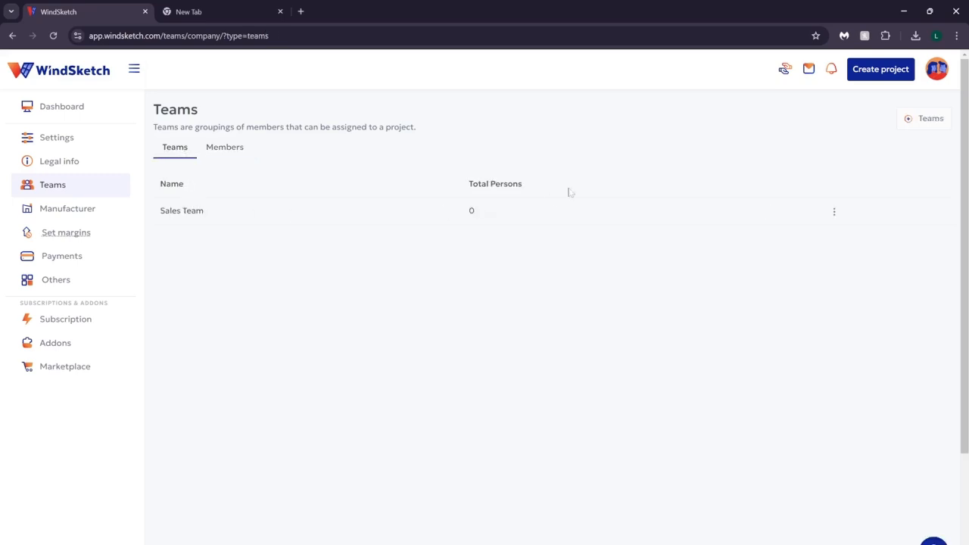
pyautogui.click(912, 120)
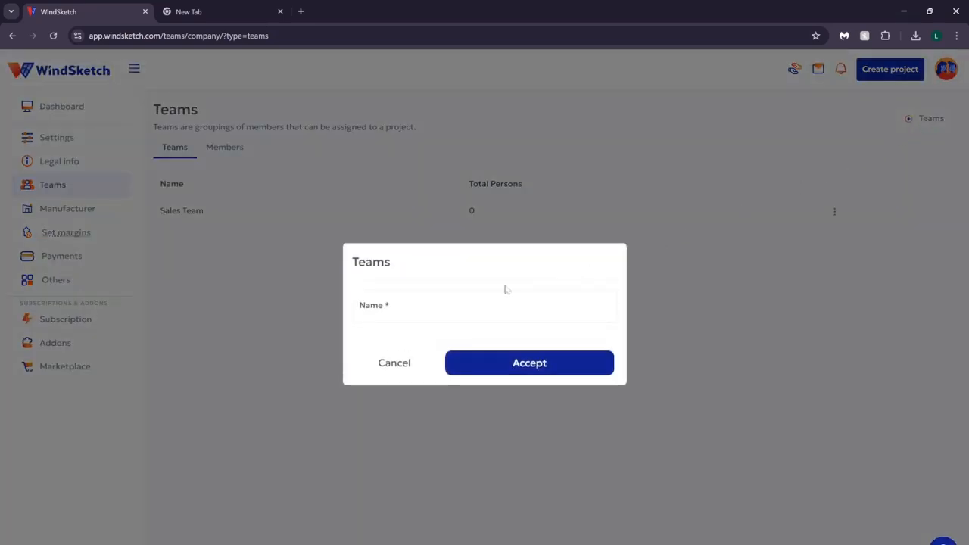
pyautogui.click(479, 307)
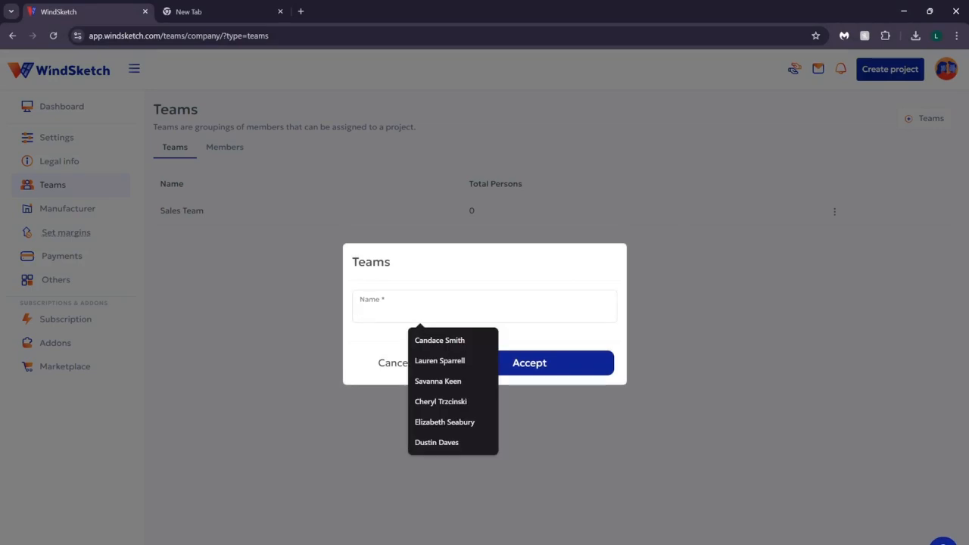
pyautogui.write('Pro')
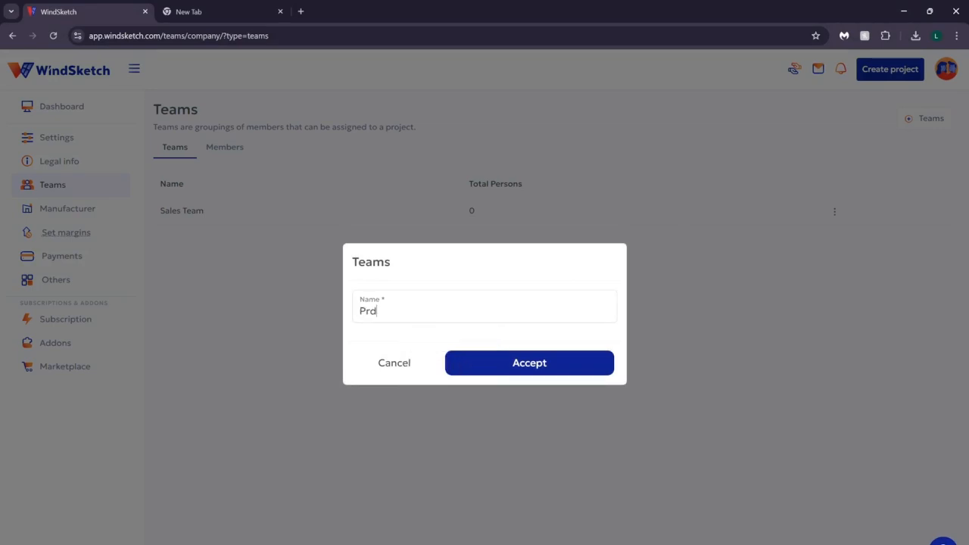
pyautogui.press('BackSpace')
pyautogui.write('oduction Team')
pyautogui.click(542, 367)
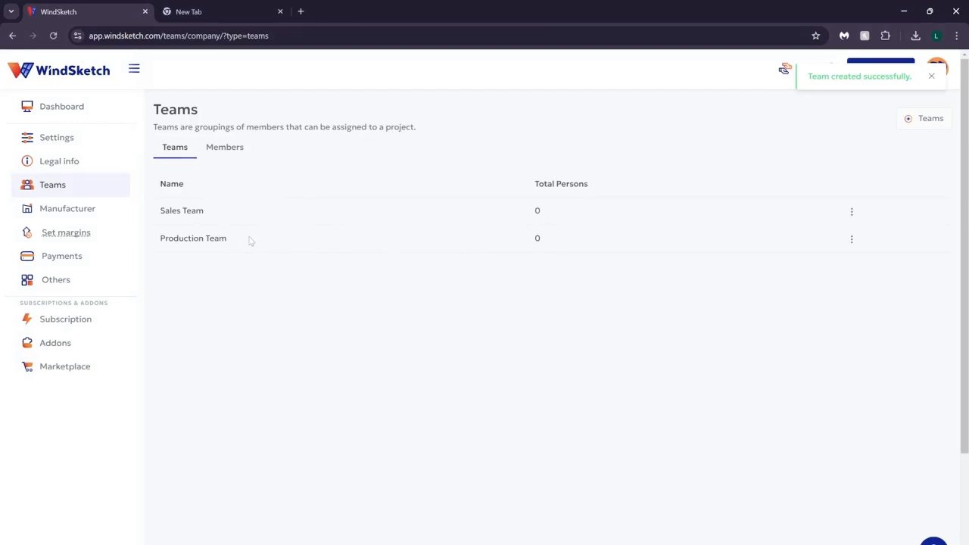
# Start a new member invitation with the member's e-mail and read the Administrator, Sales specialist and Measure tech role descriptions.
pyautogui.click(219, 150)
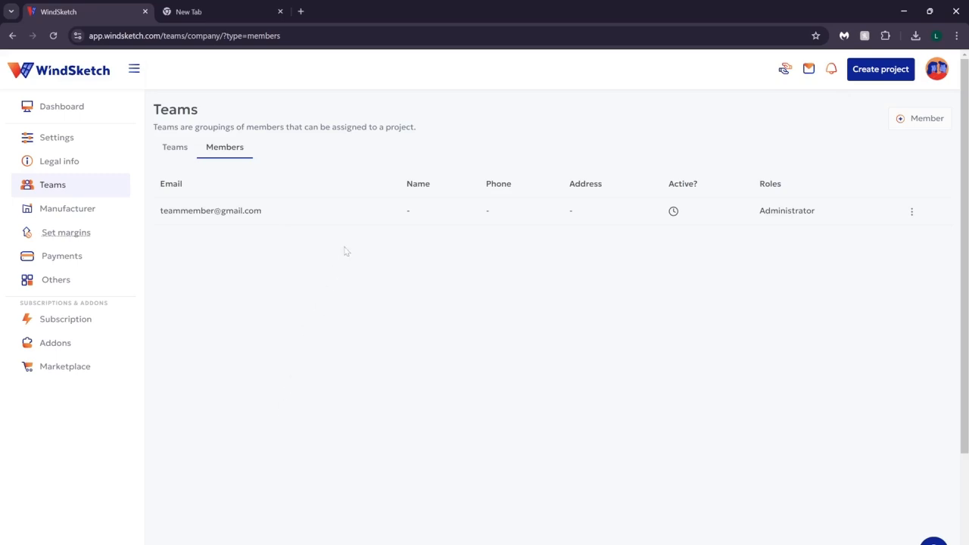
pyautogui.click(916, 121)
pyautogui.click(424, 182)
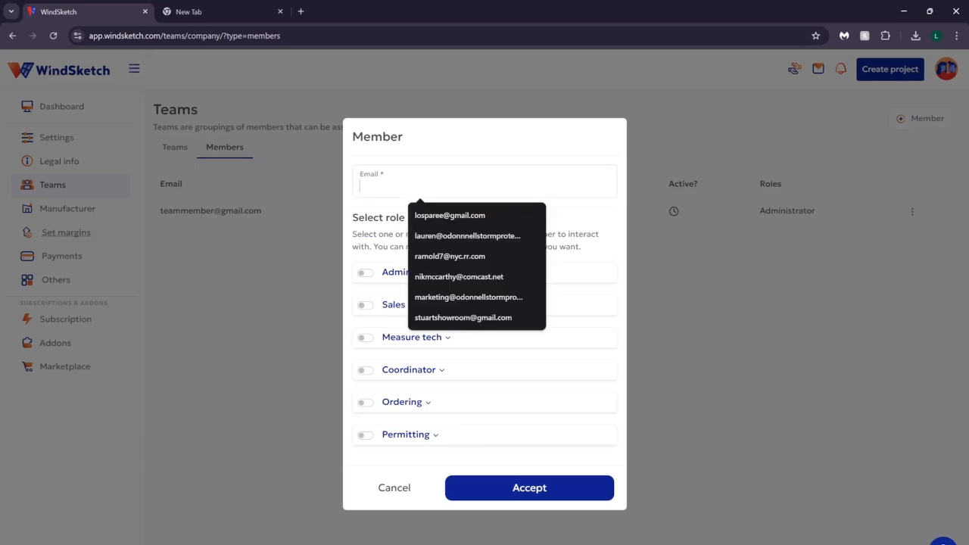
pyautogui.click(458, 216)
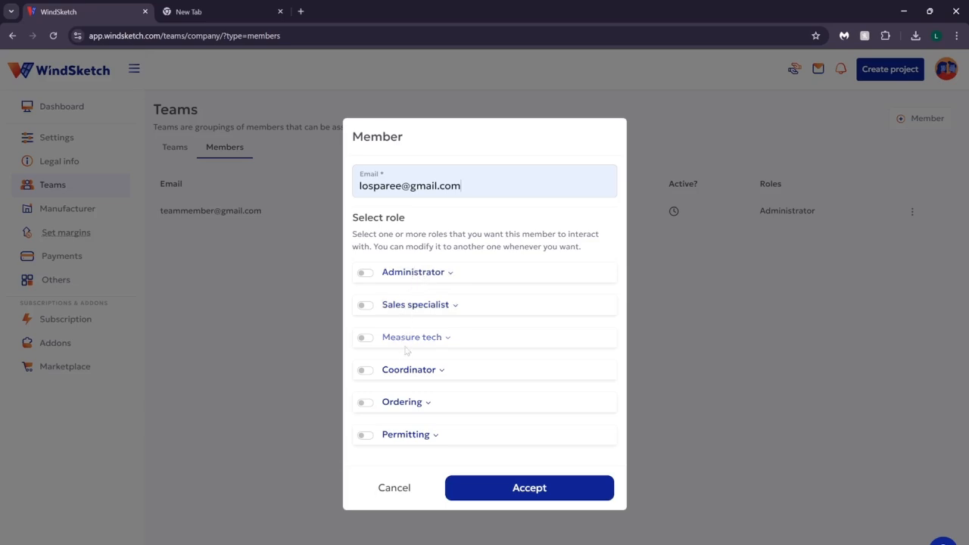
pyautogui.click(453, 280)
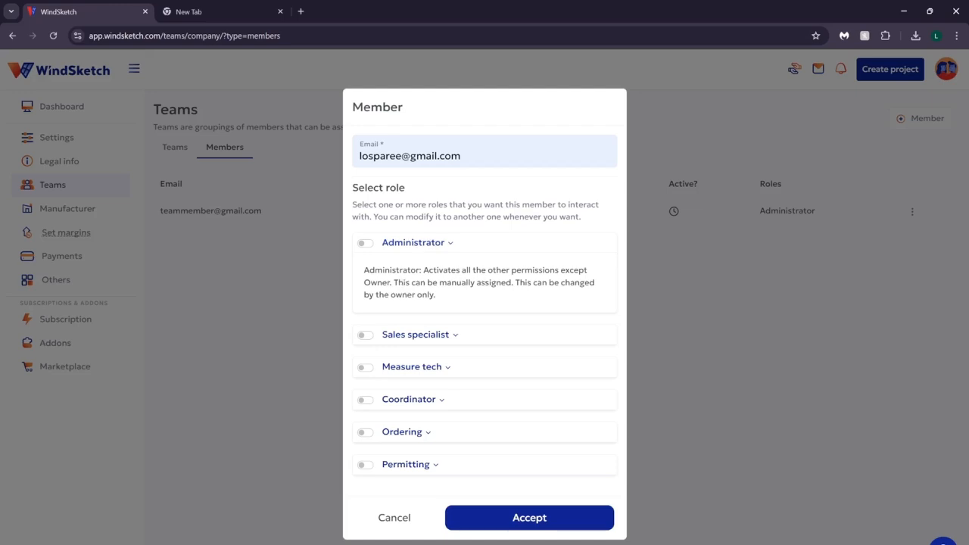
pyautogui.click(435, 334)
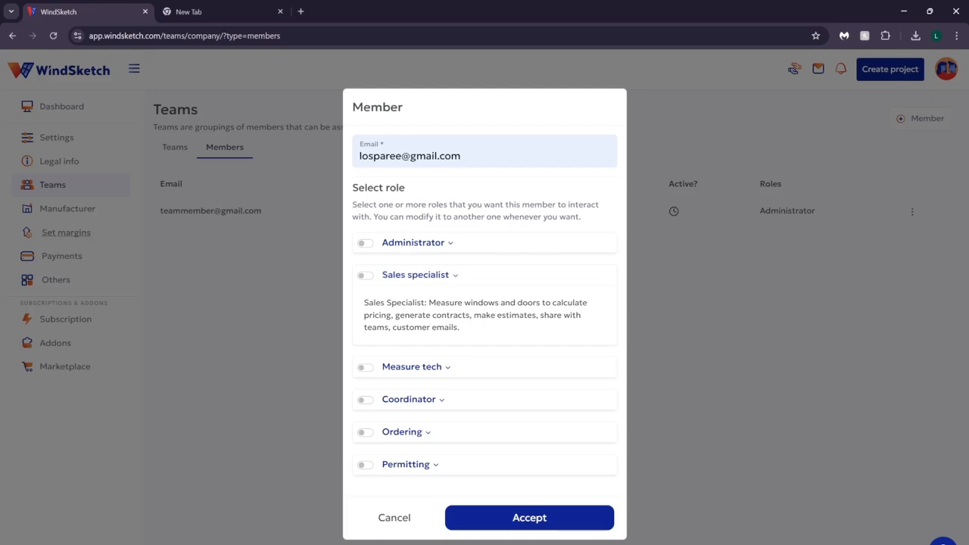
pyautogui.click(444, 367)
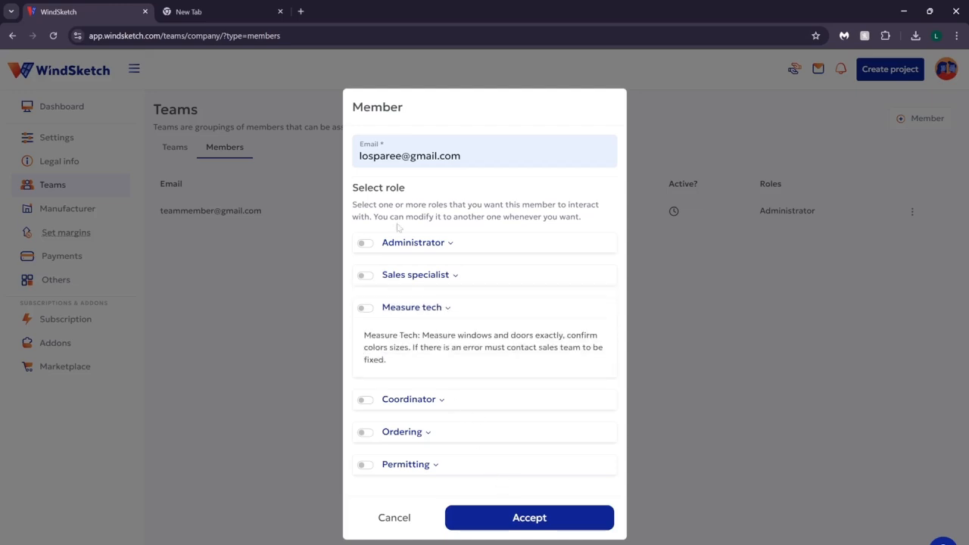
# Try to submit the member invitation with the Coordinator role, and cancel it.
pyautogui.click(365, 399)
pyautogui.click(529, 517)
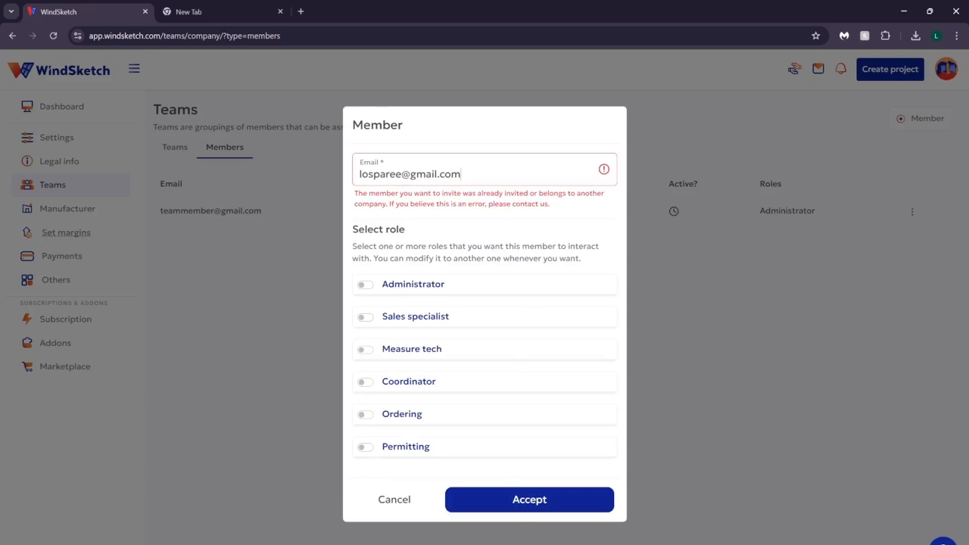
pyautogui.moveTo(461, 174); pyautogui.dragTo(310, 153)
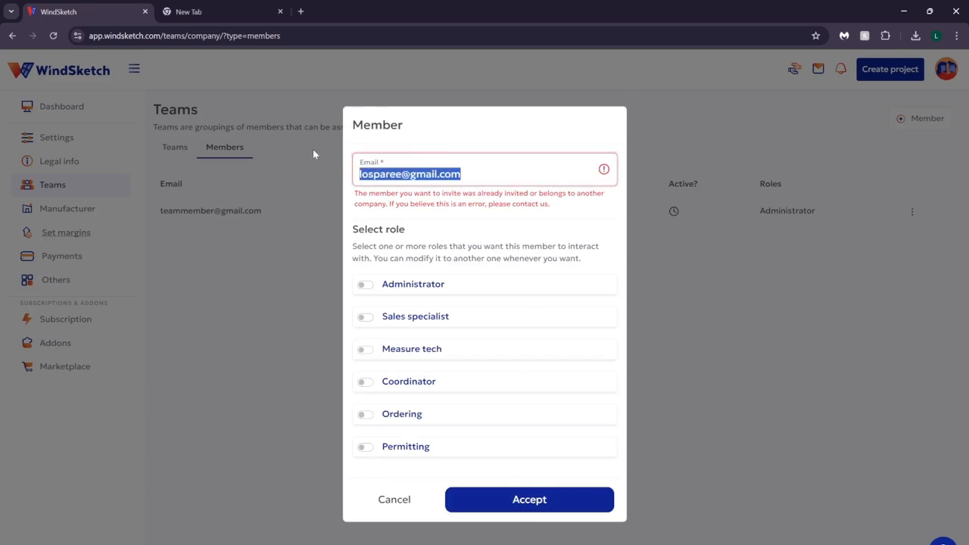
pyautogui.click(390, 500)
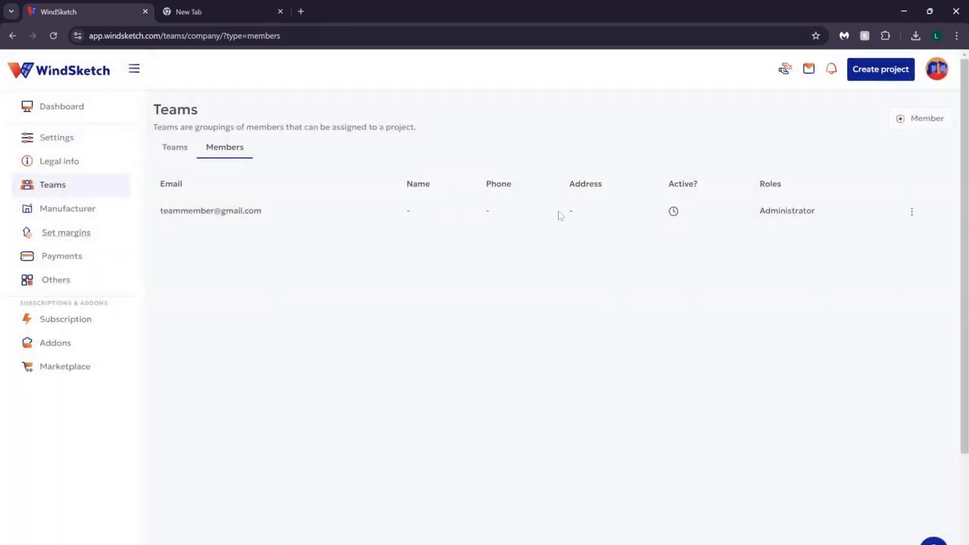